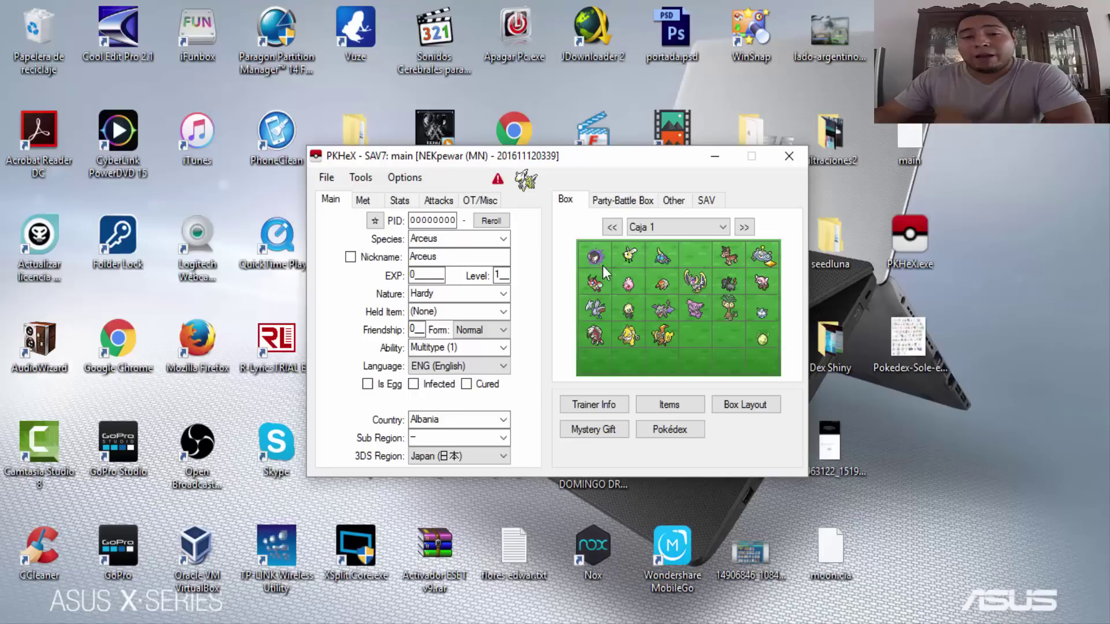
View the data of the Pokémon in the first row of Caja 1, including Gastly, Crabrawler and Mudbray.
right_click(602, 266)
click(614, 274)
right_click(629, 255)
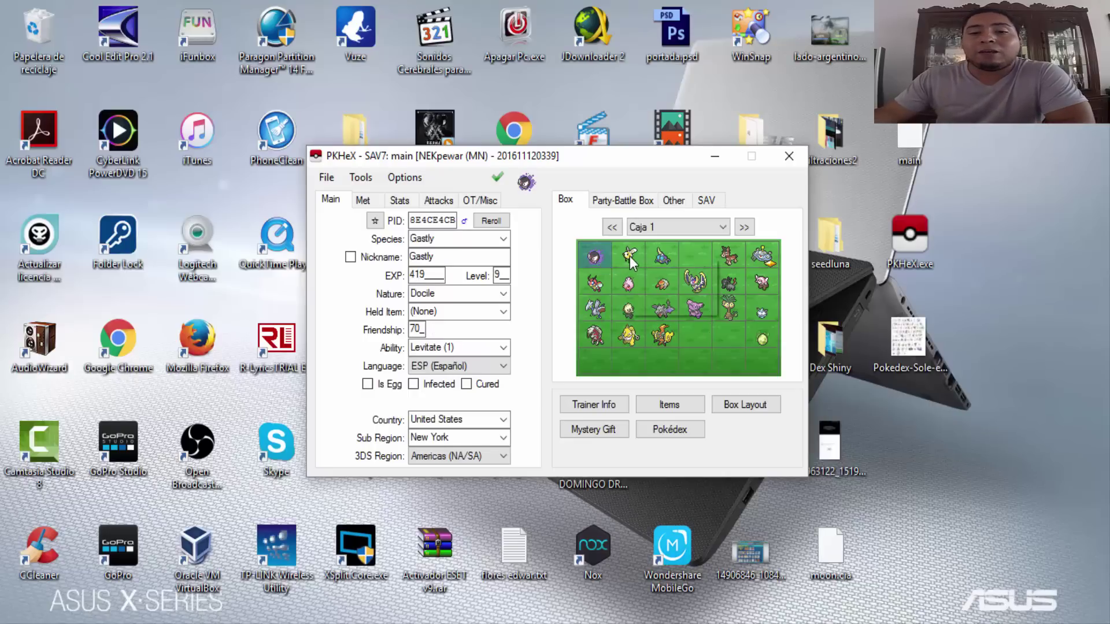
click(651, 264)
right_click(656, 261)
click(685, 268)
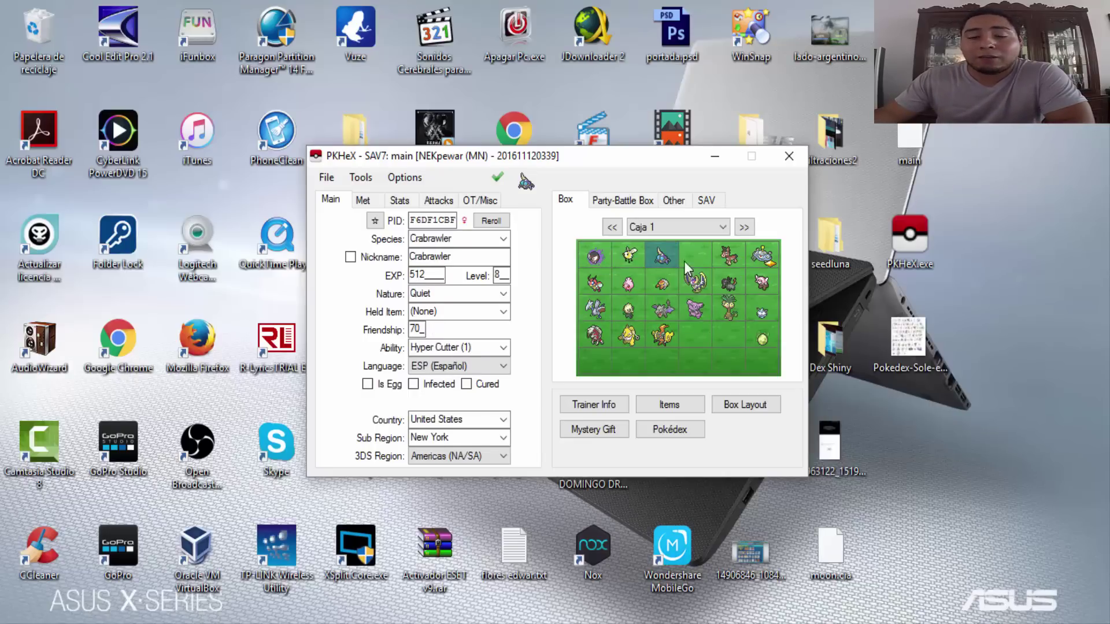
right_click(729, 262)
click(734, 272)
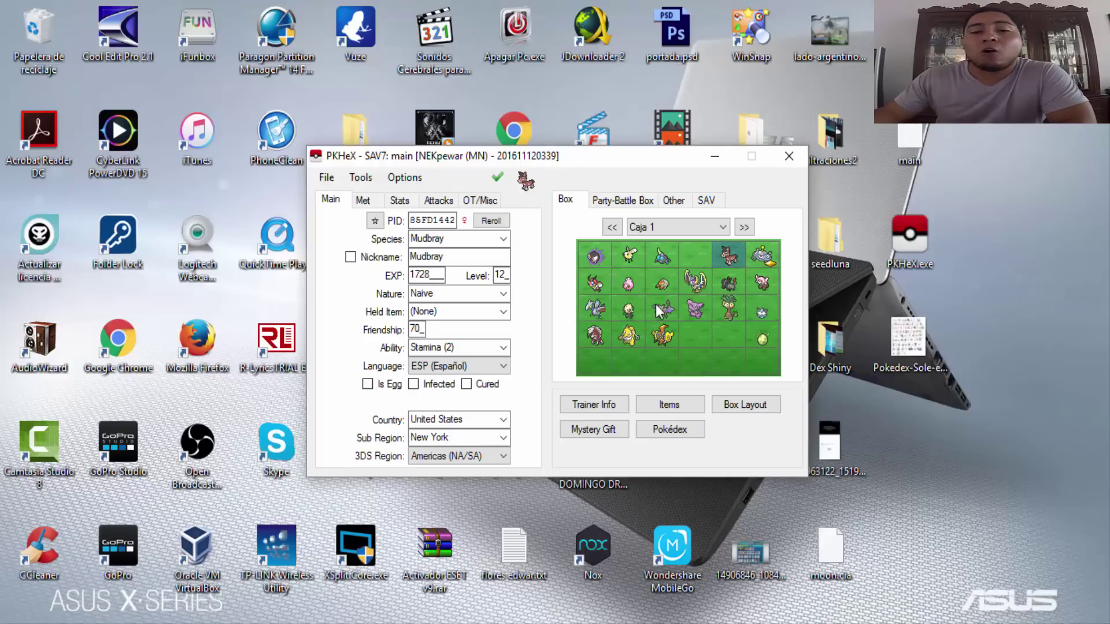
View the data of Grubbin, Pancham, the third Pokémon in the fourth row, and Aerodactyl in Caja 1.
right_click(662, 283)
click(669, 290)
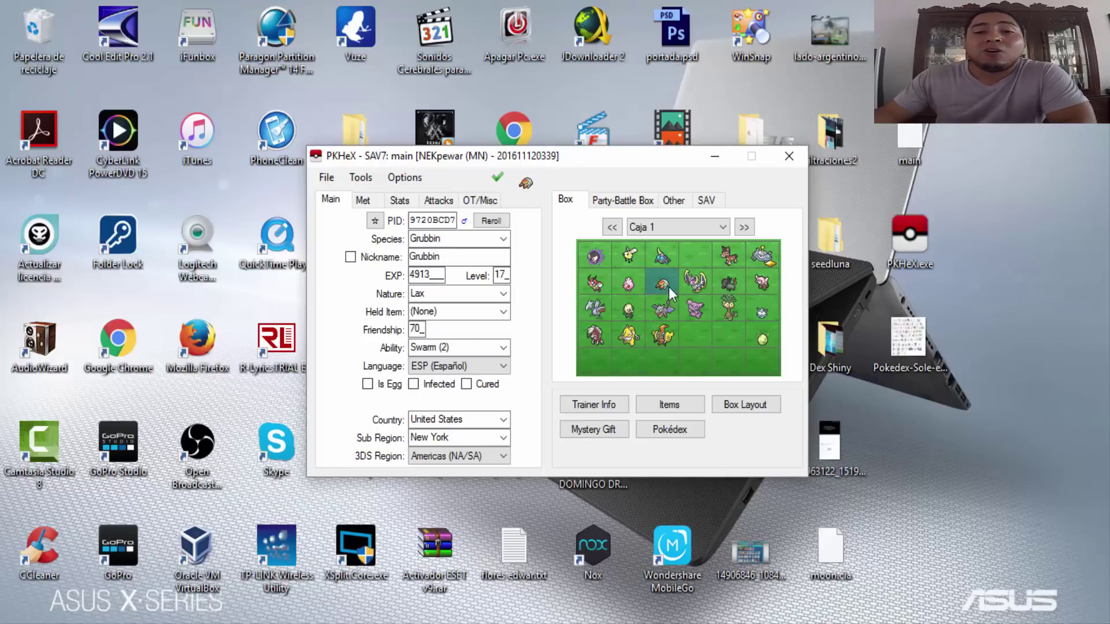
right_click(629, 313)
click(665, 322)
right_click(668, 338)
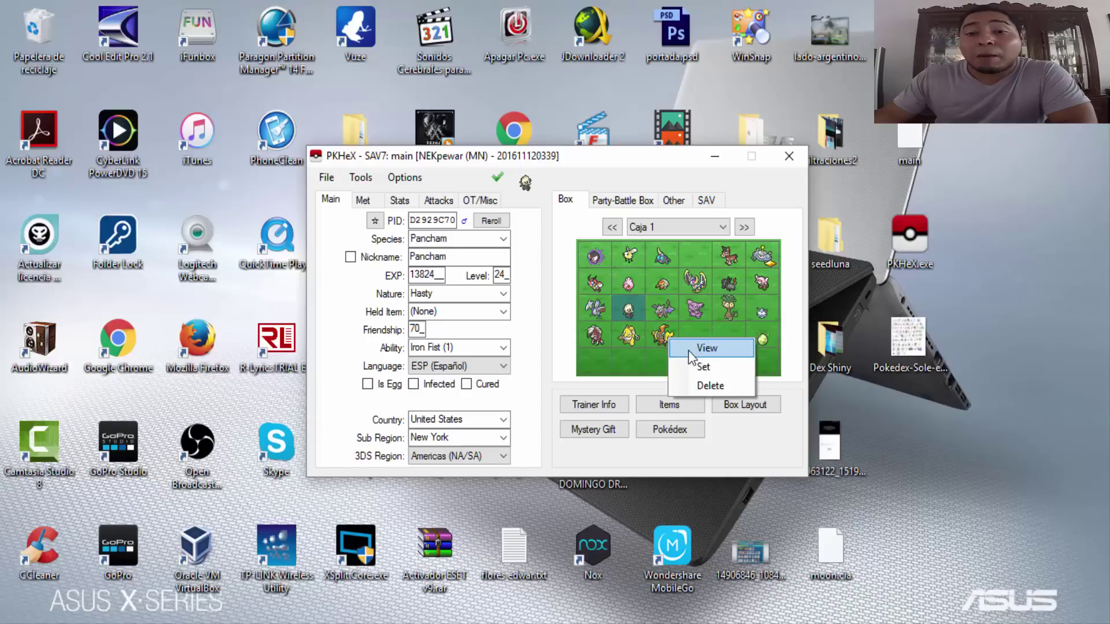
click(685, 348)
right_click(656, 309)
key(Escape)
right_click(670, 320)
click(702, 331)
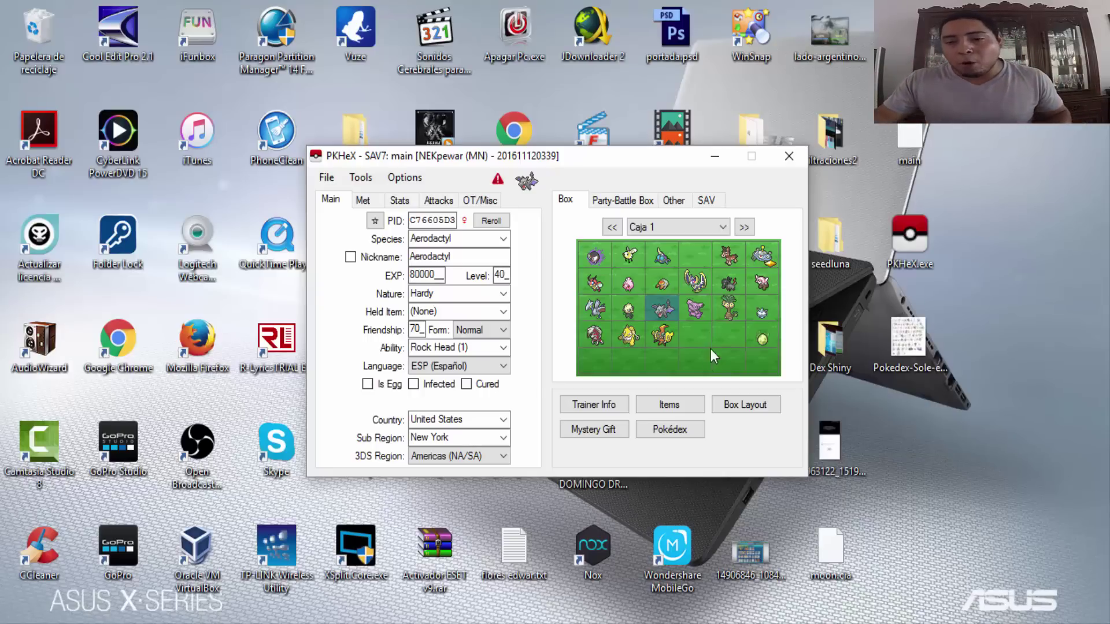
View Lunala from Caja 1 and examine its met conditions, stats, attacks and trainer information.
right_click(697, 288)
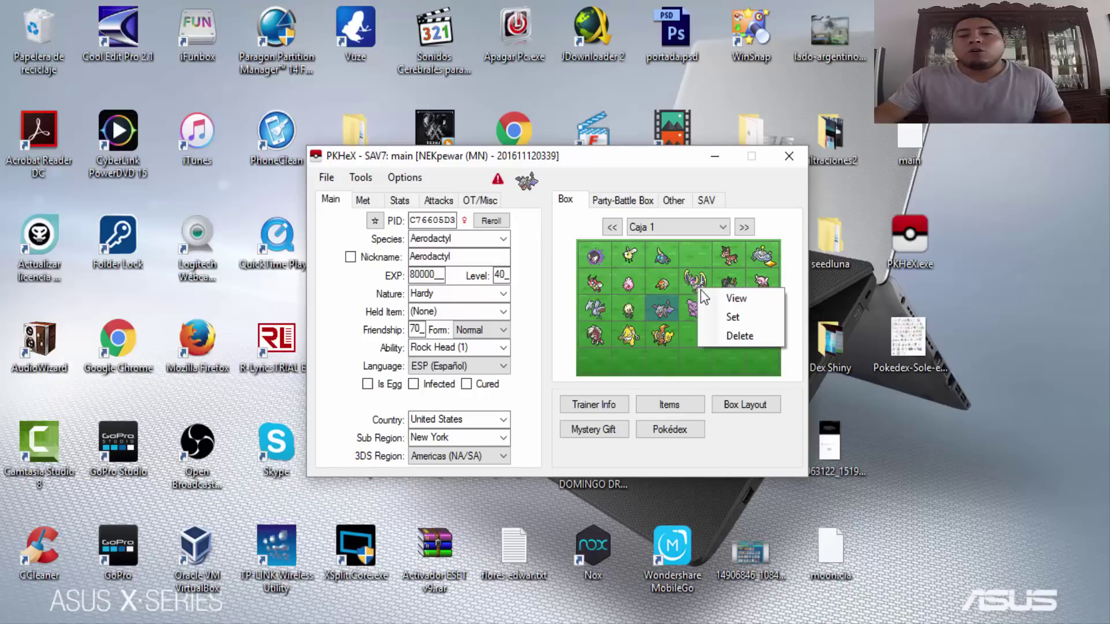
click(712, 296)
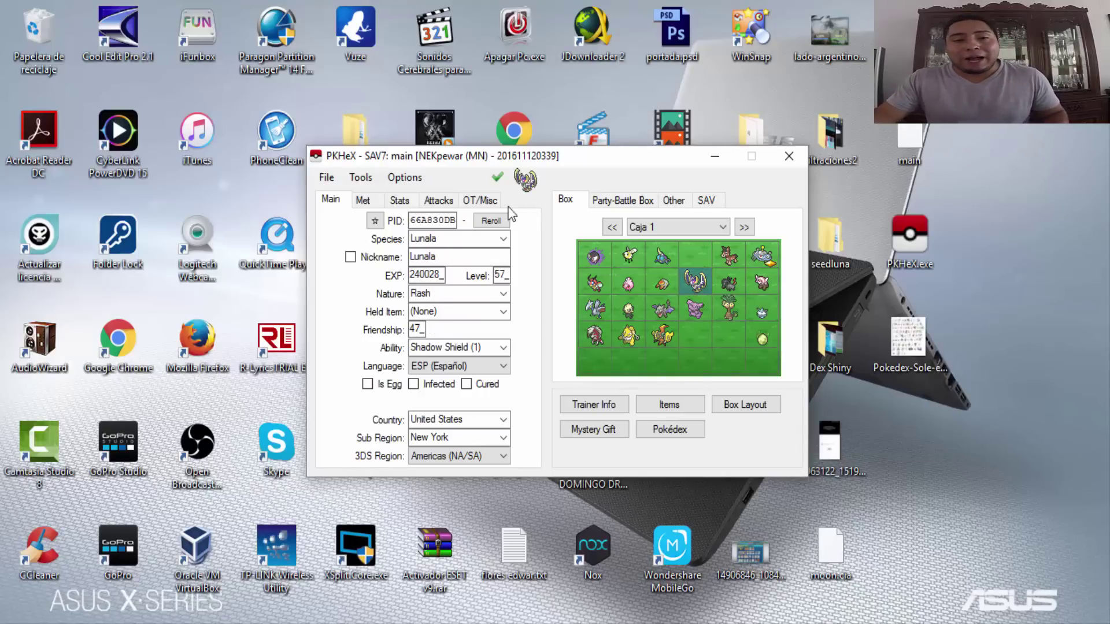
click(364, 203)
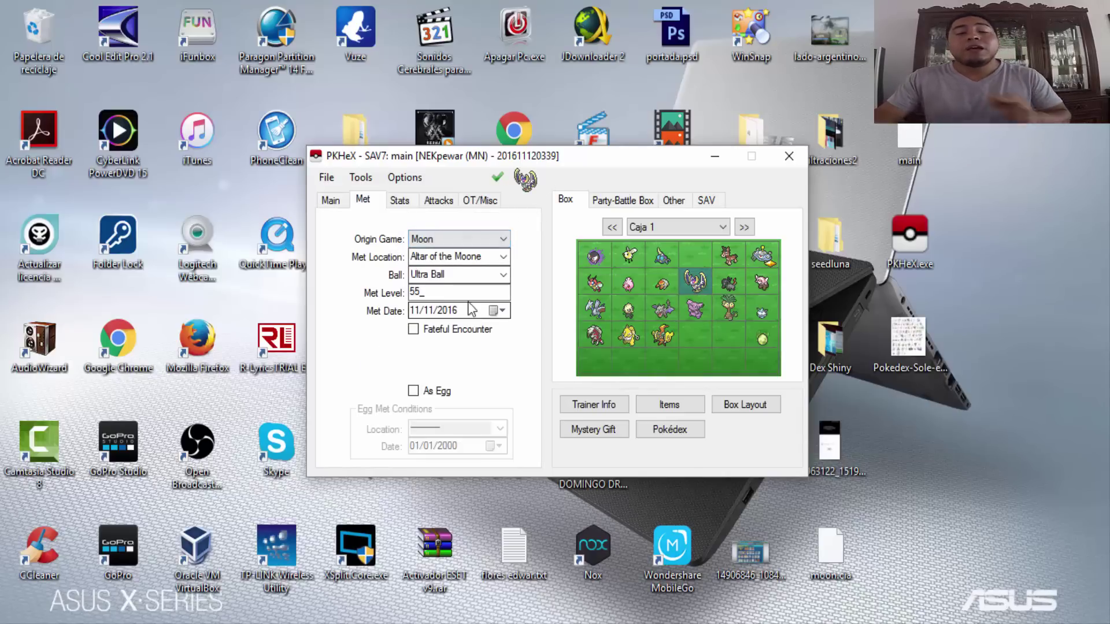
click(400, 201)
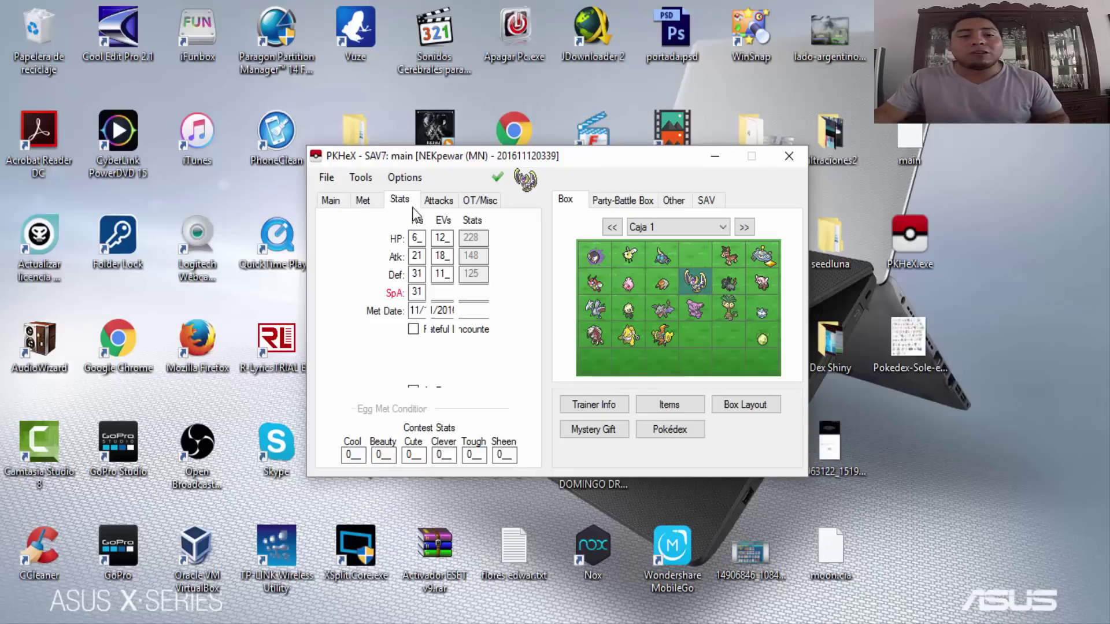
click(427, 205)
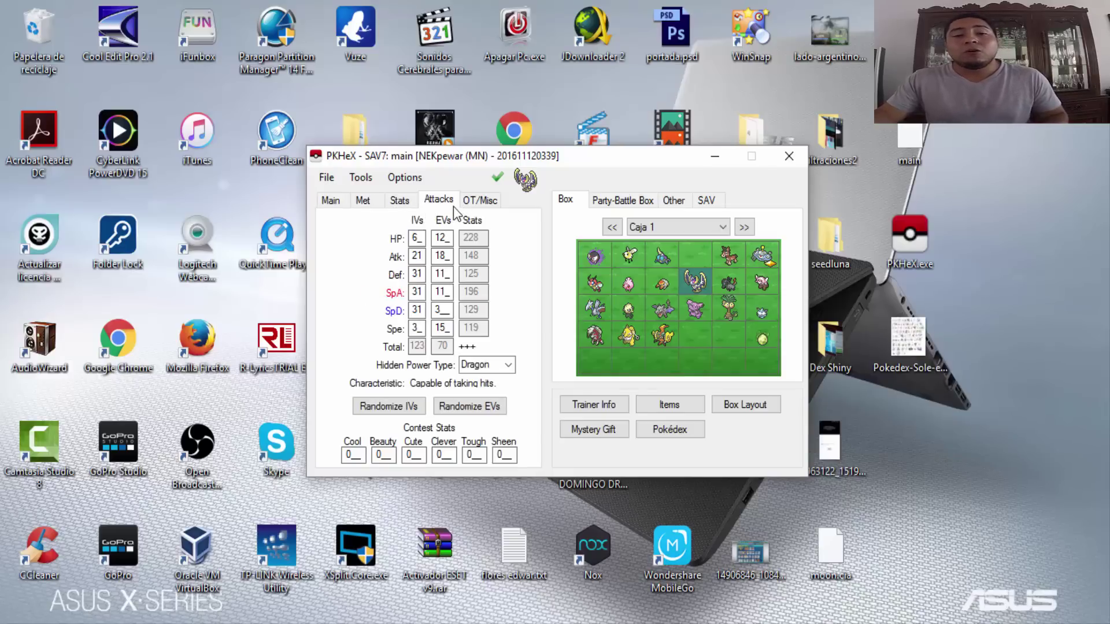
click(469, 205)
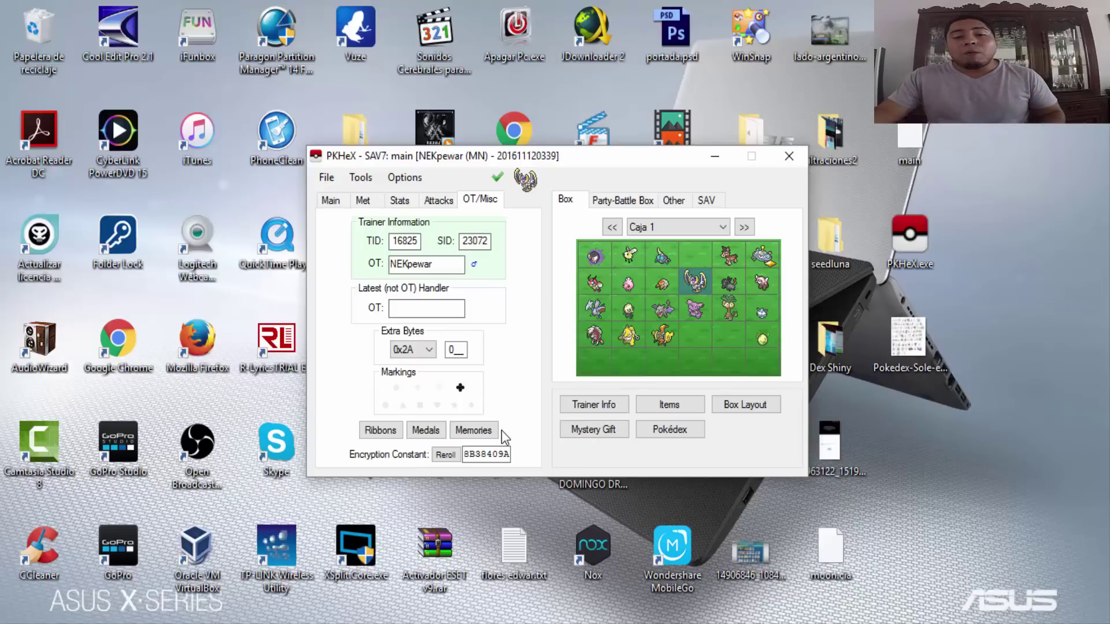
Check Lunala's memories with its original trainer, save the memory editor, and view Lunala from the box again.
click(474, 430)
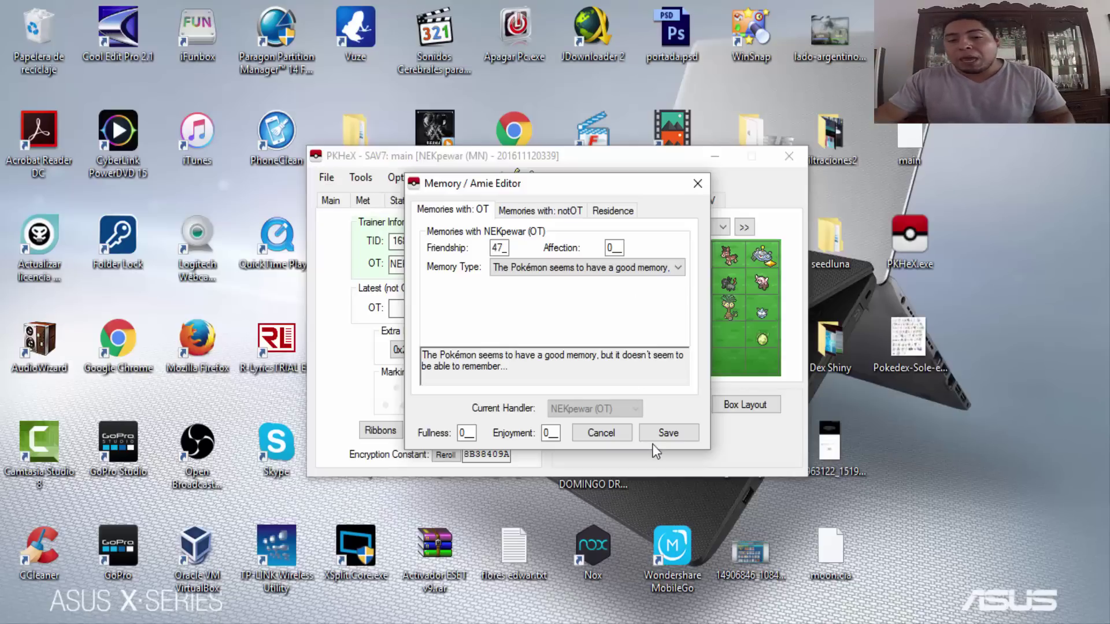
click(685, 439)
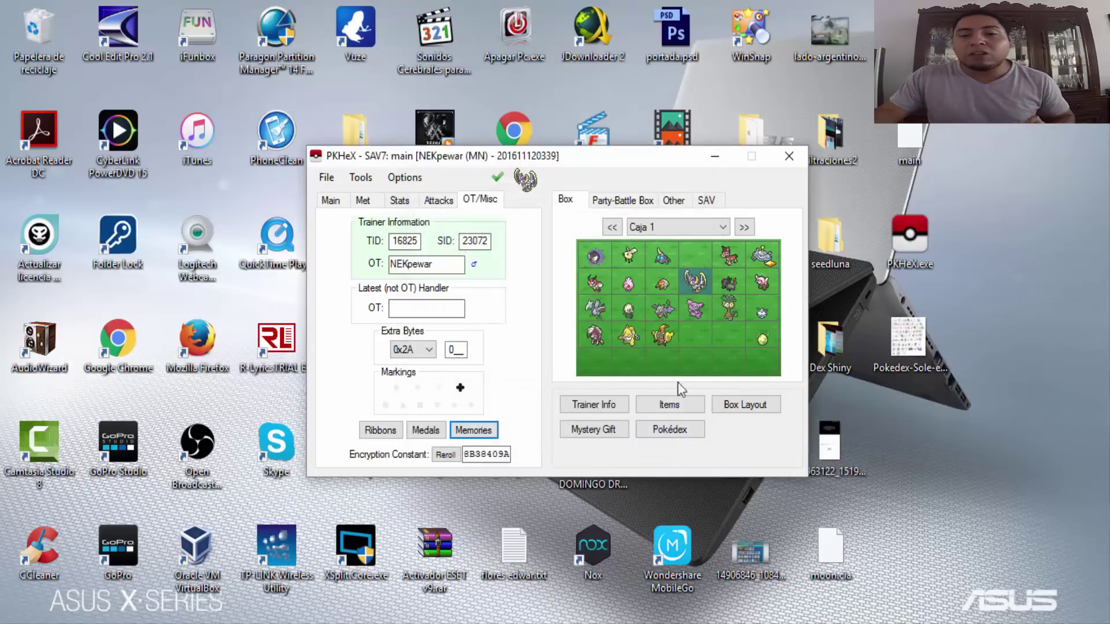
right_click(699, 286)
click(702, 292)
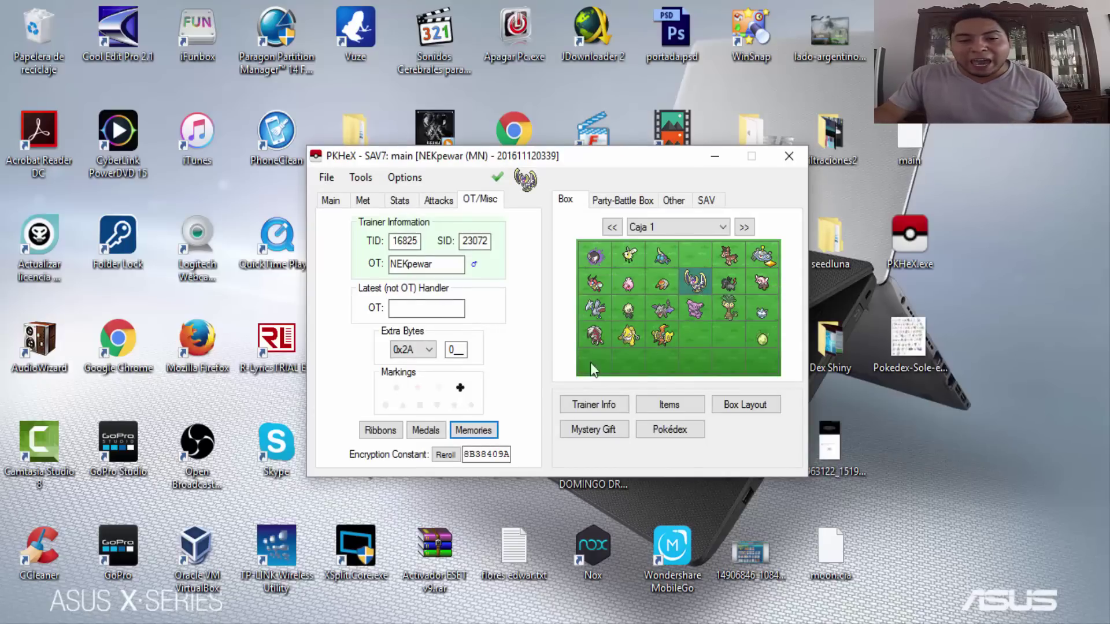
Examine the memory types available for Lunala's original trainer and close the memory editor without saving.
click(487, 435)
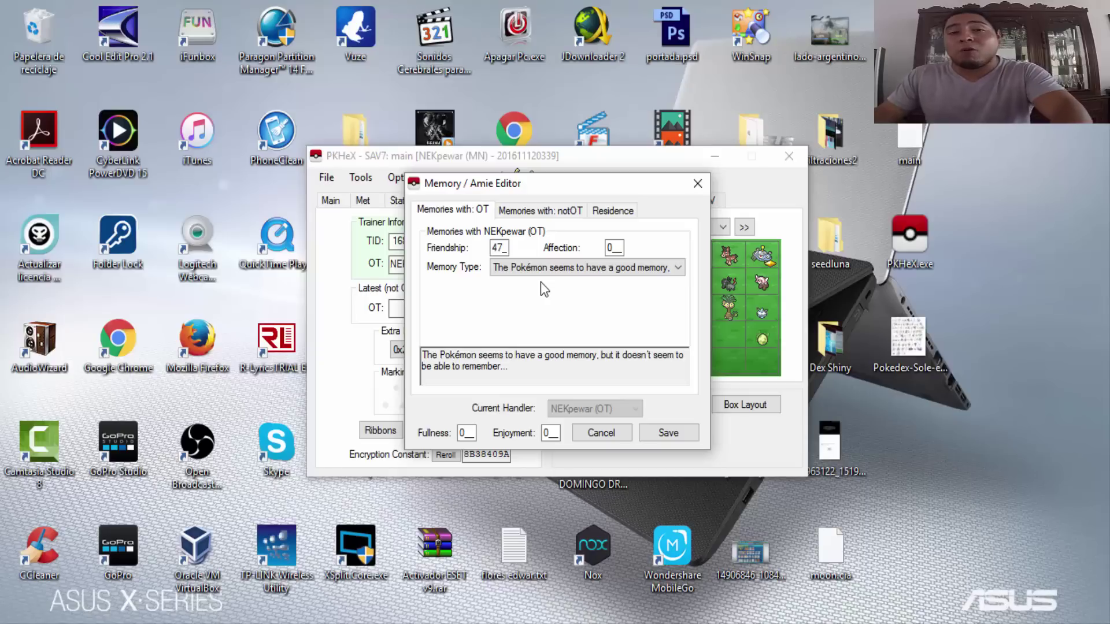
click(552, 269)
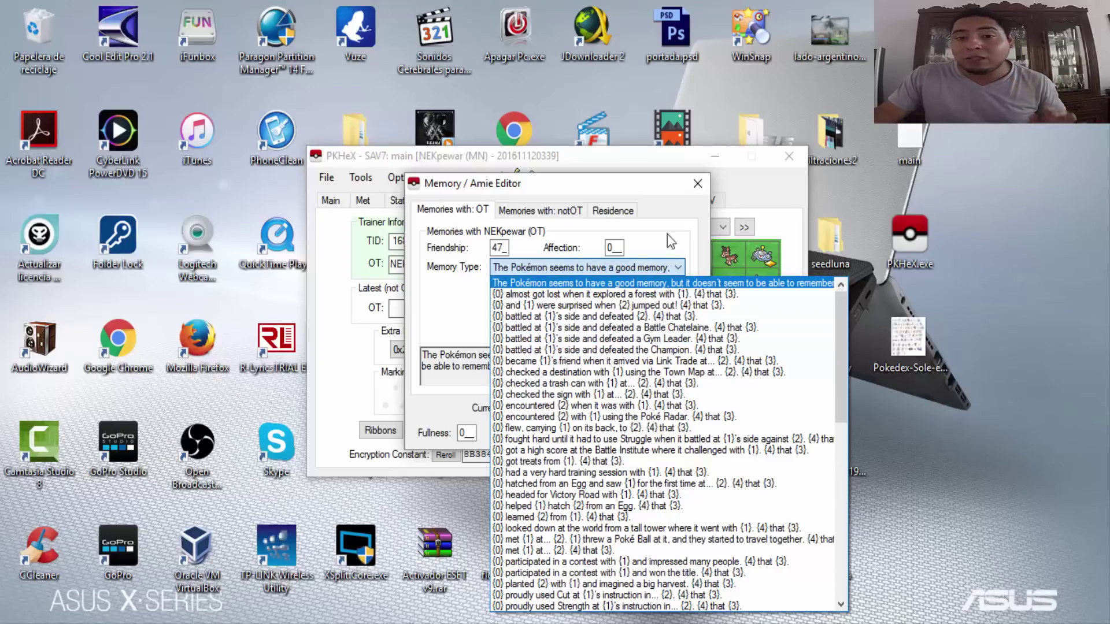
click(698, 183)
click(697, 183)
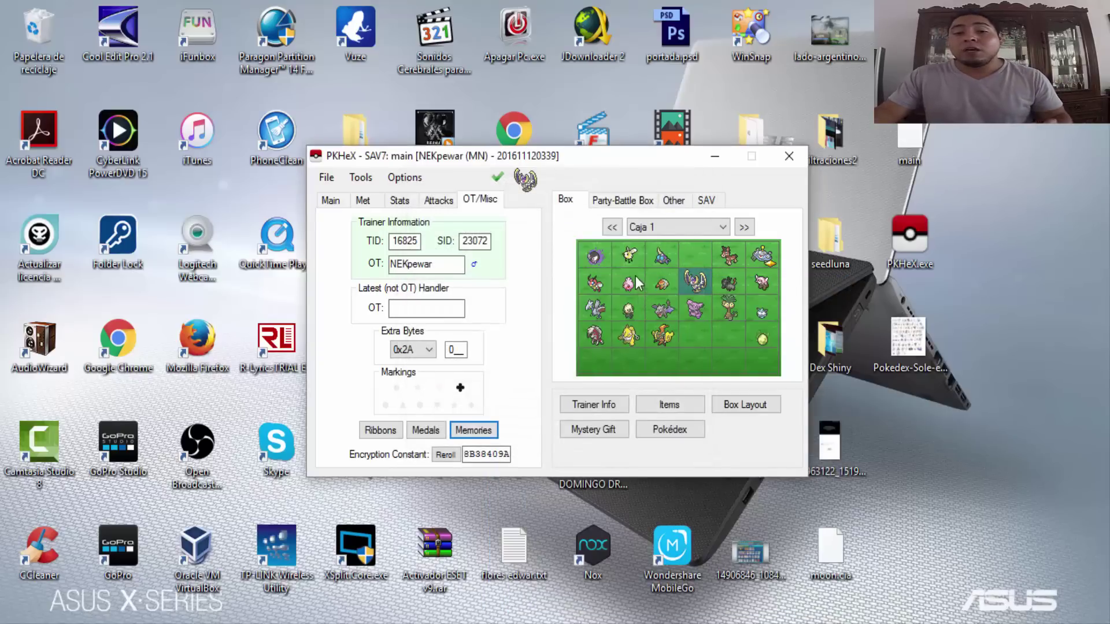
View the first party Pokémon and check its friendship, affection and memories with the original trainer.
click(621, 201)
right_click(604, 259)
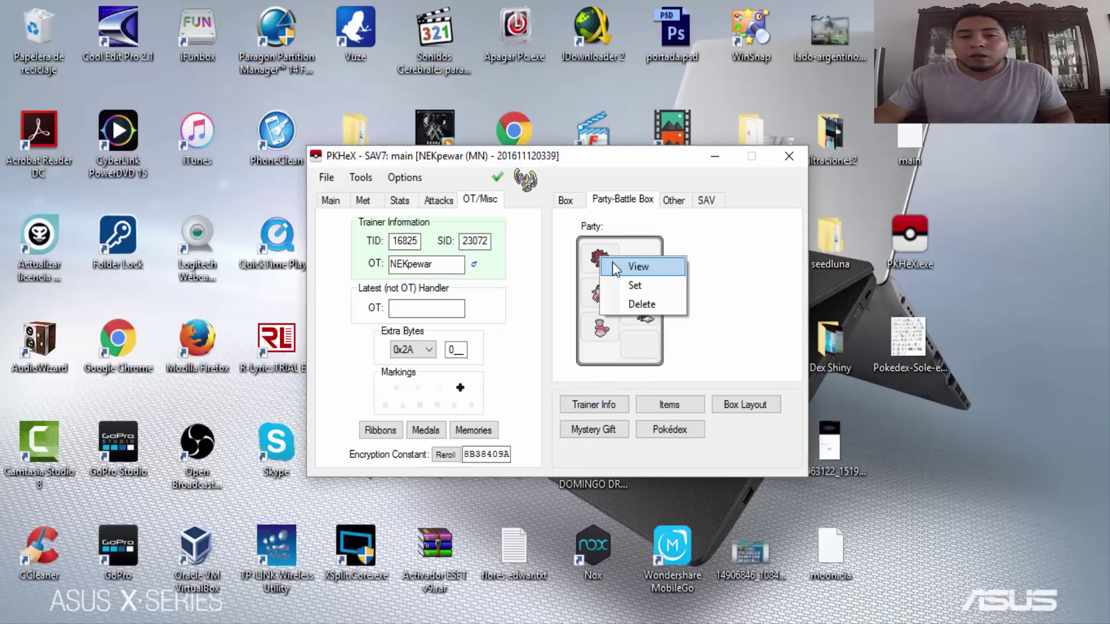
click(652, 263)
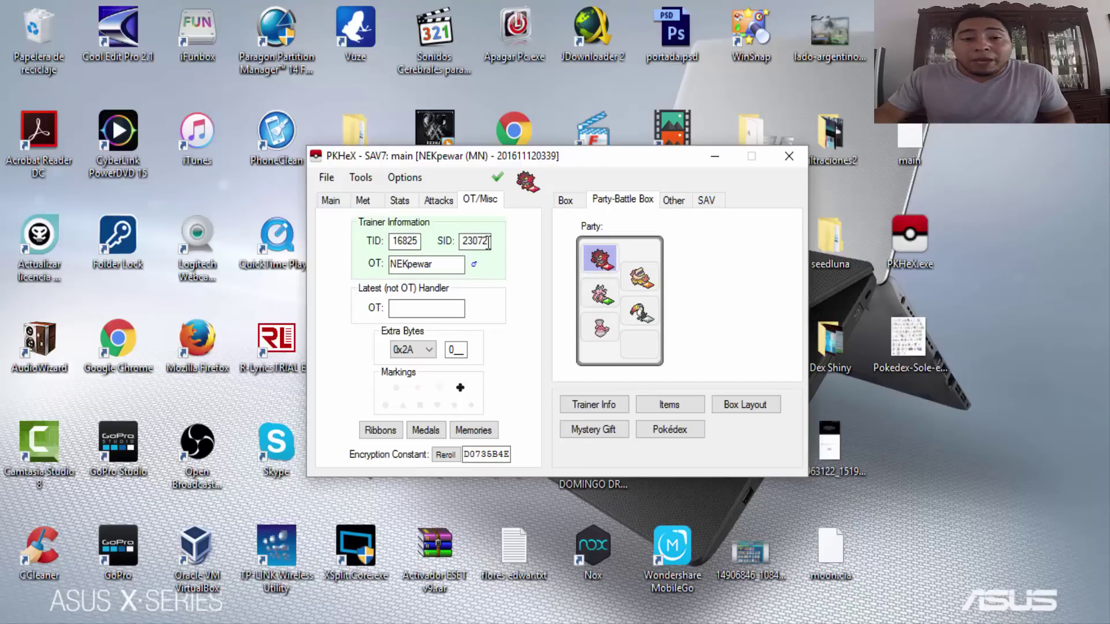
click(473, 430)
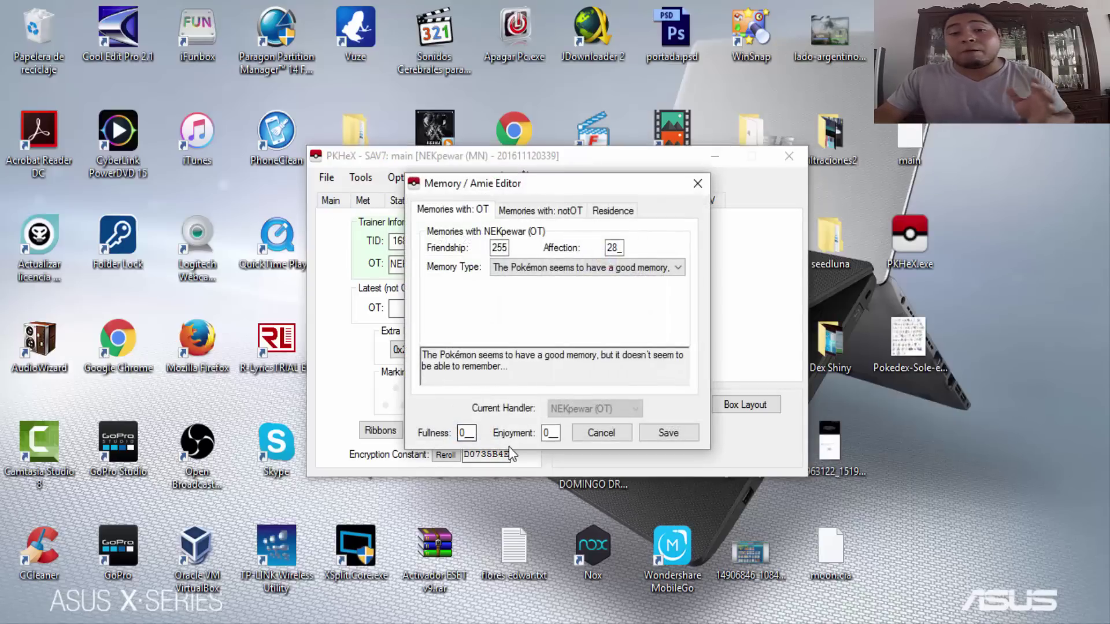
click(698, 183)
View Gastly from Caja 1 and check its friendship, affection and memory type in the memory editor.
right_click(595, 264)
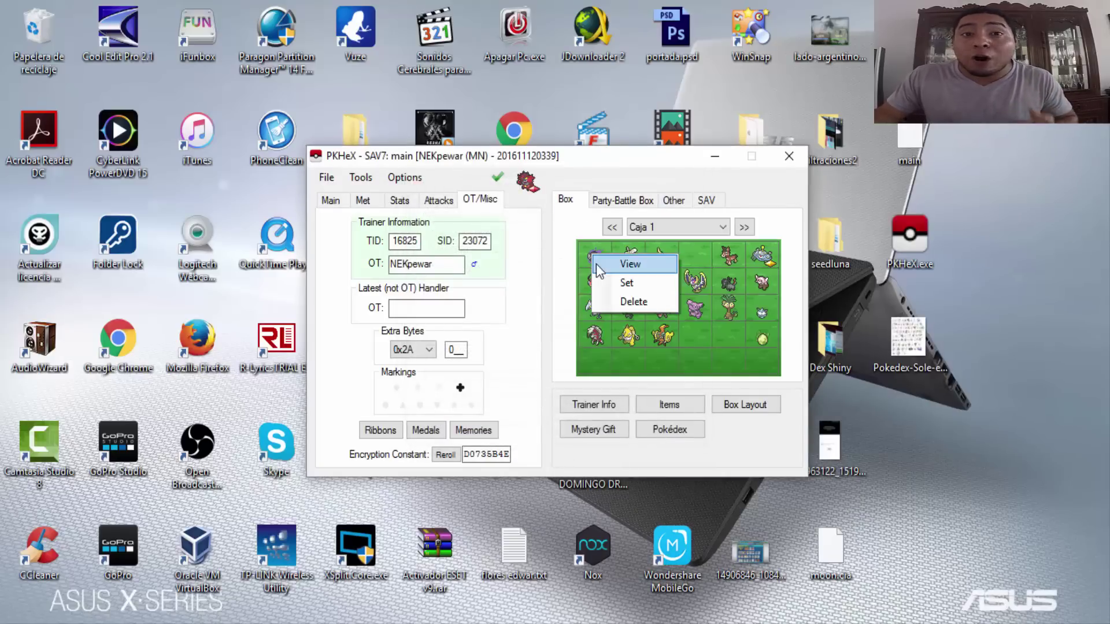
click(597, 266)
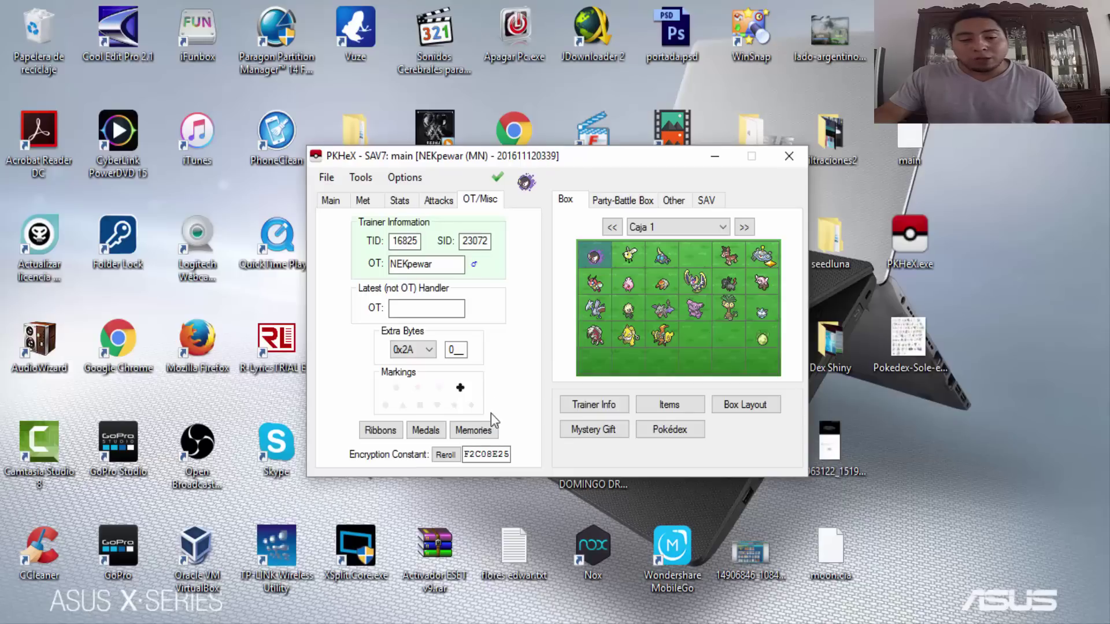
click(490, 430)
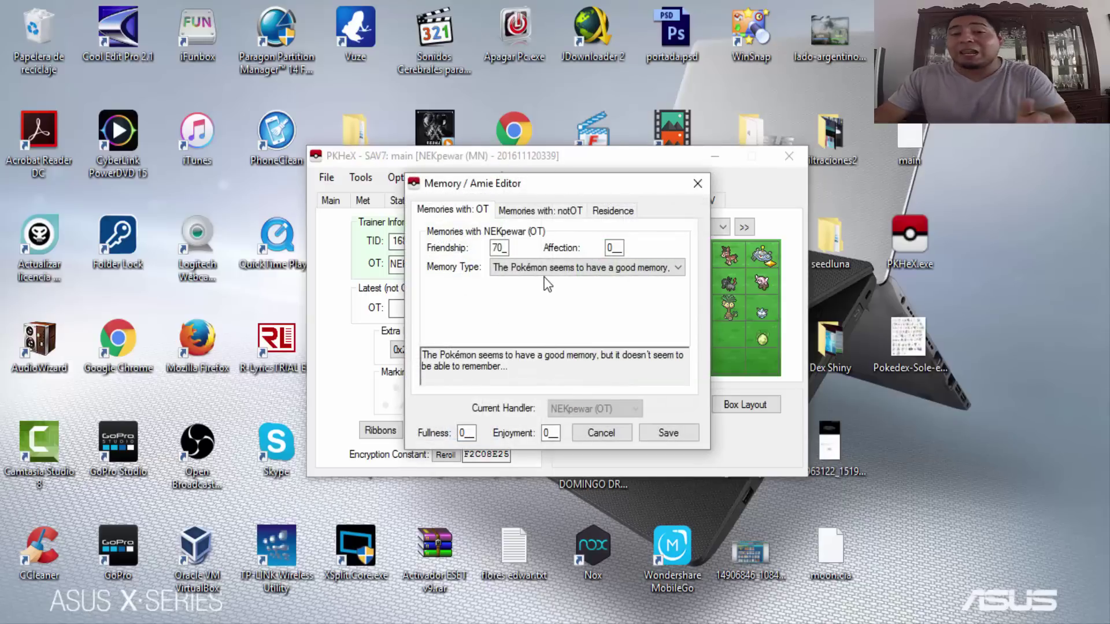
click(701, 185)
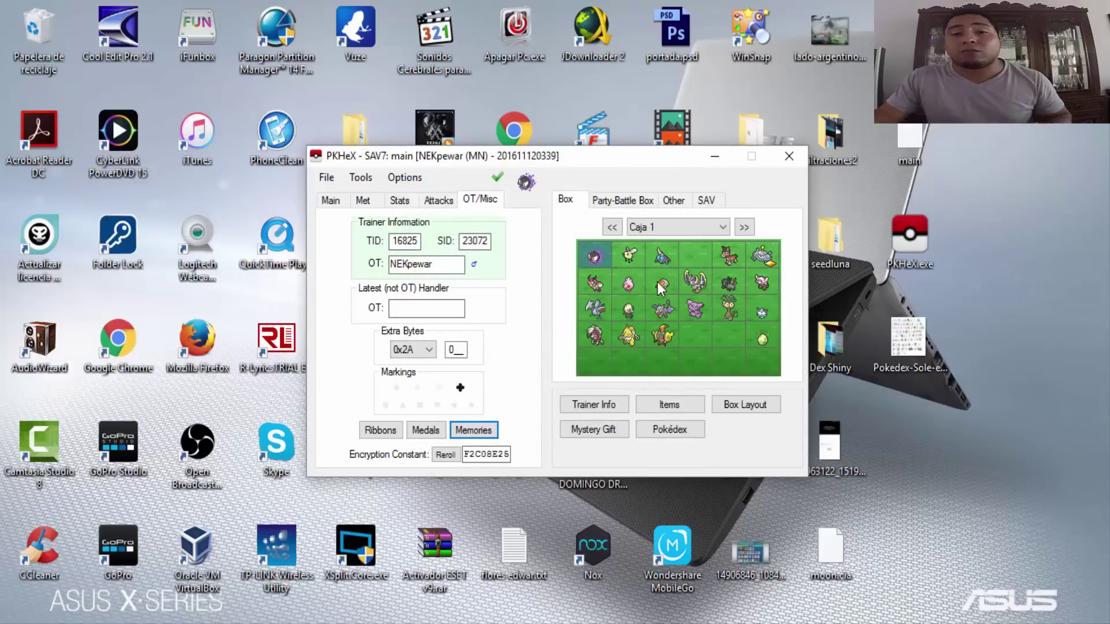
View the fifth party Pokémon and examine its met and egg conditions, attacks, stats and trainer information.
click(627, 204)
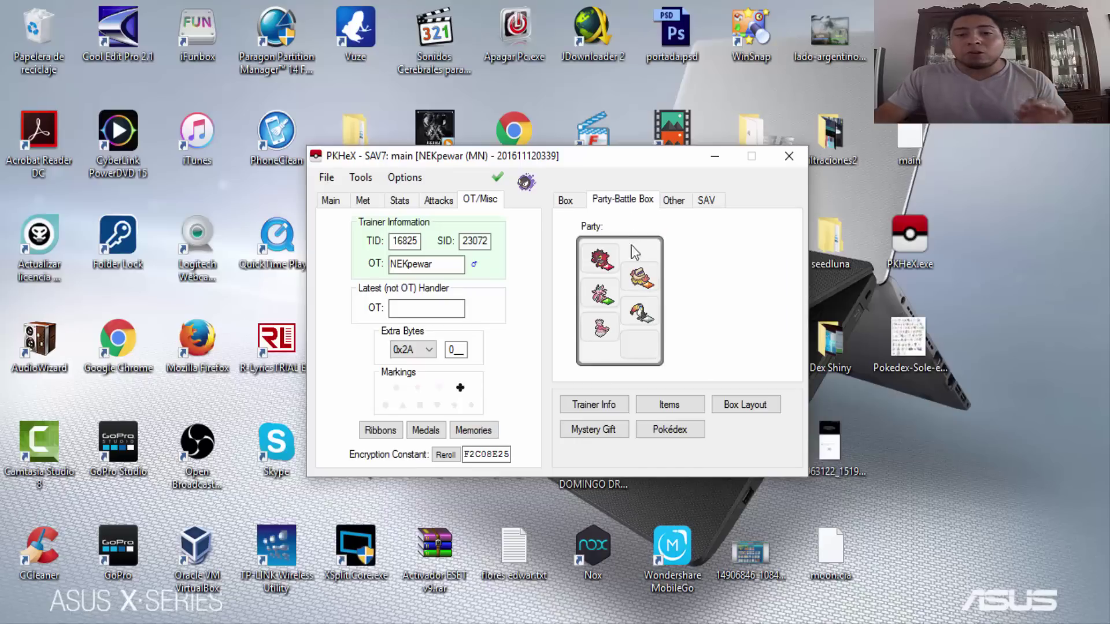
right_click(604, 336)
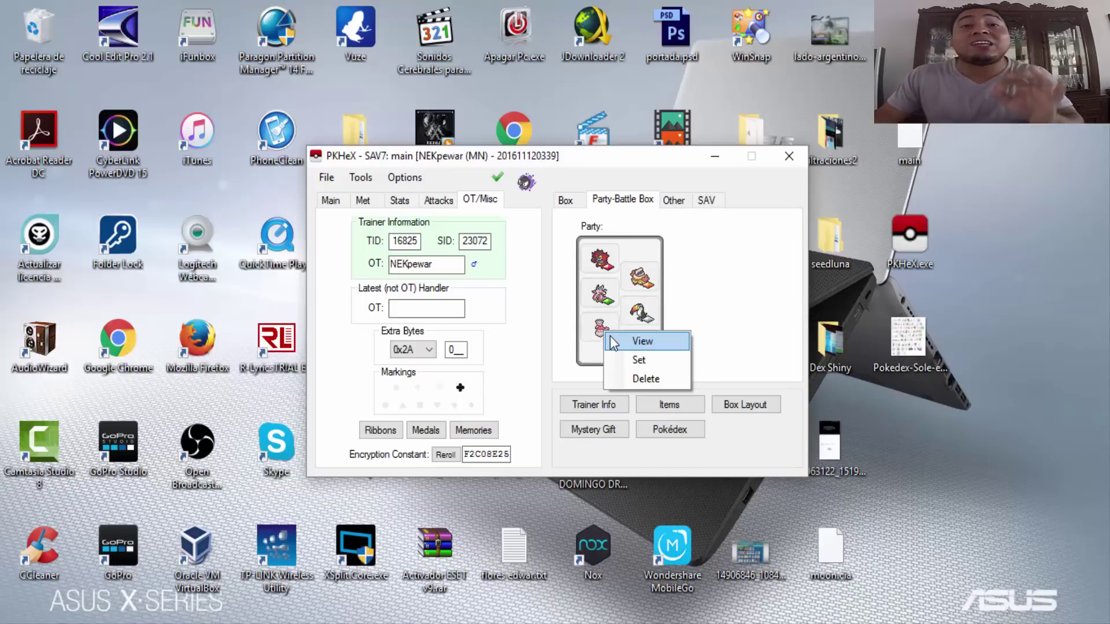
click(640, 342)
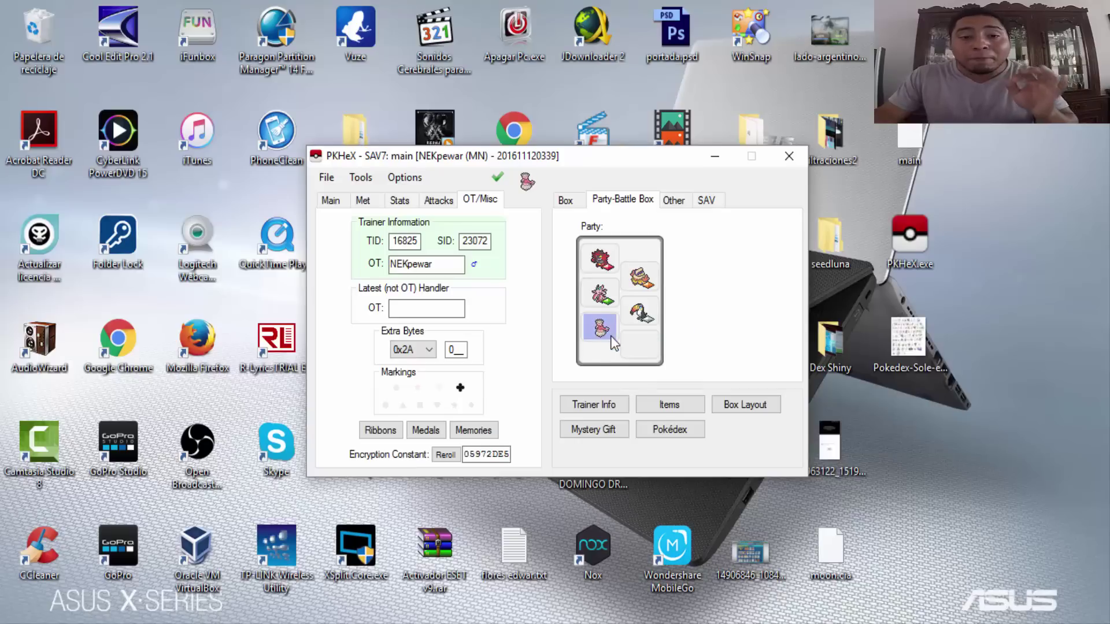
click(364, 201)
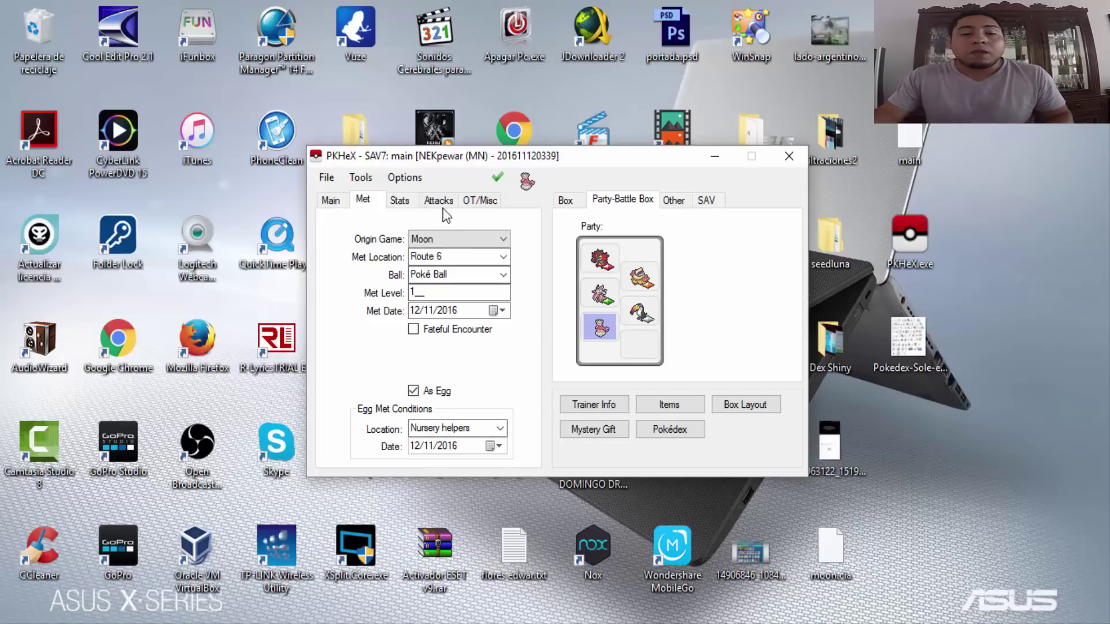
click(460, 202)
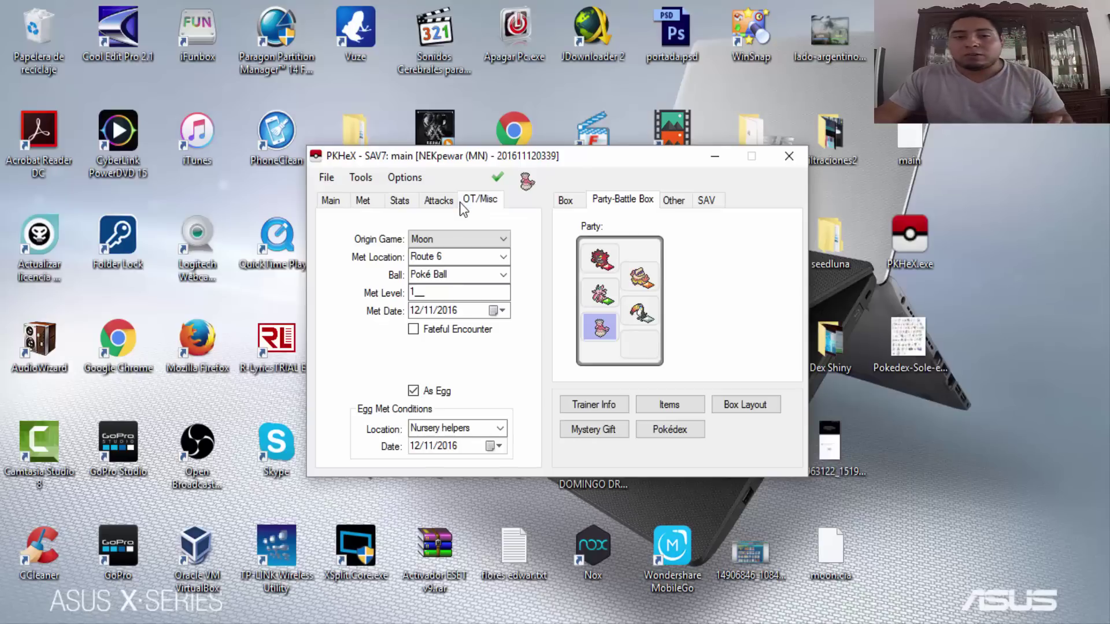
click(443, 203)
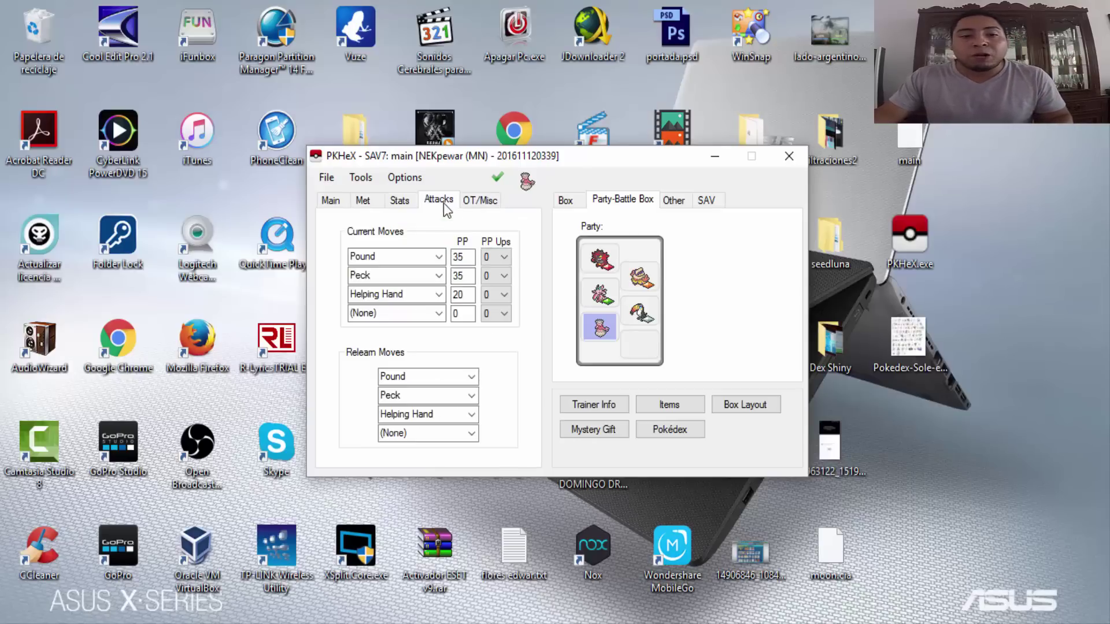
click(400, 201)
click(480, 200)
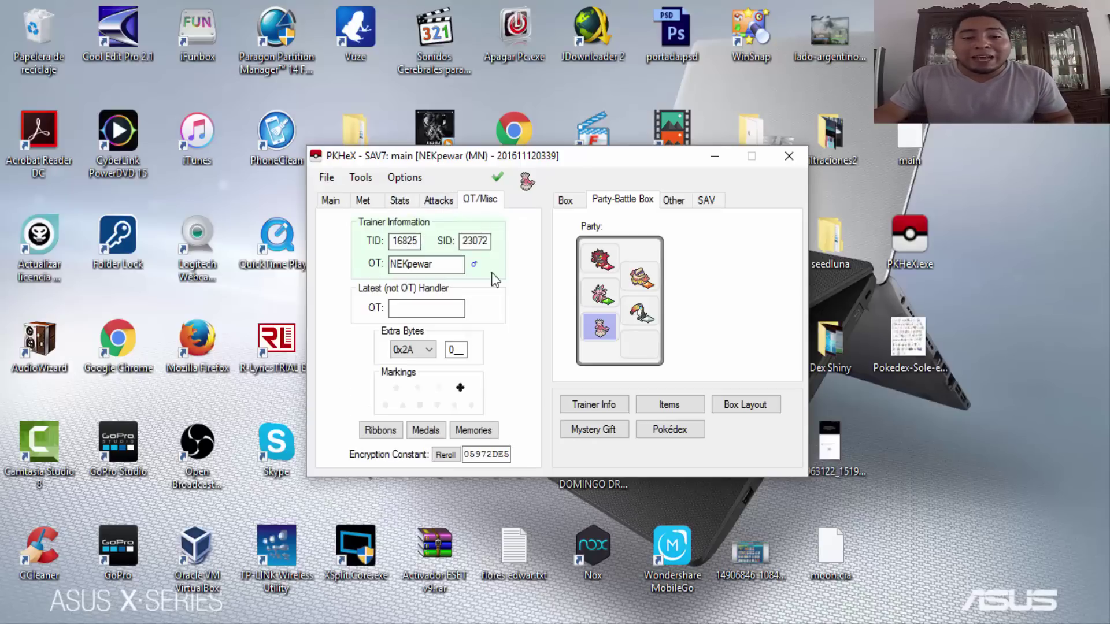
Examine the fifth party Pokémon's memories and the memory types available with its original trainer, including hatching from an Egg.
click(489, 430)
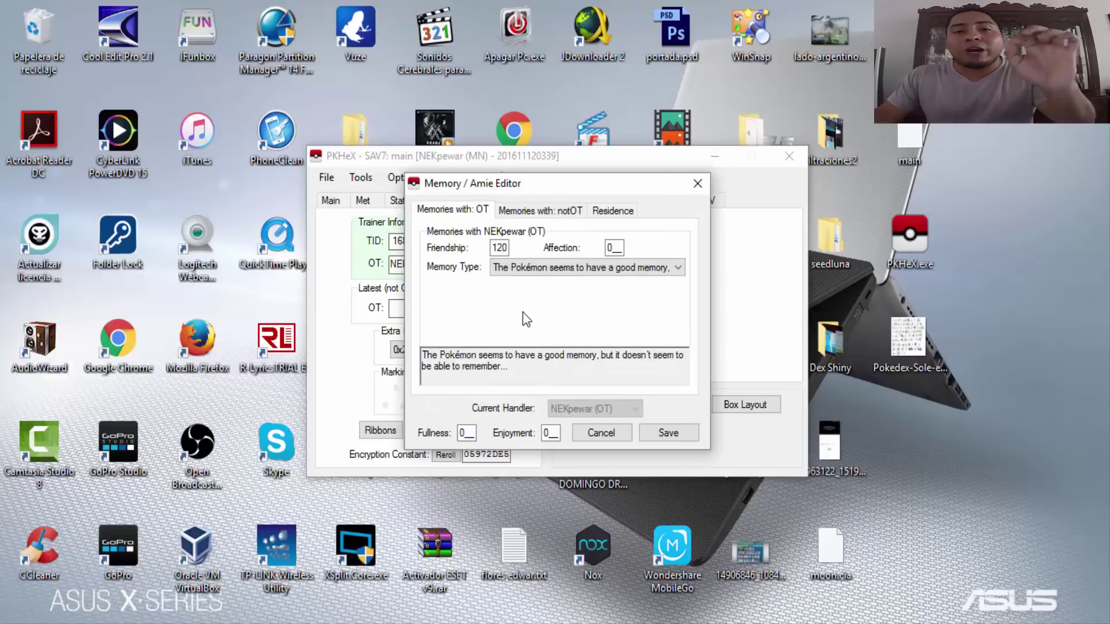
click(535, 268)
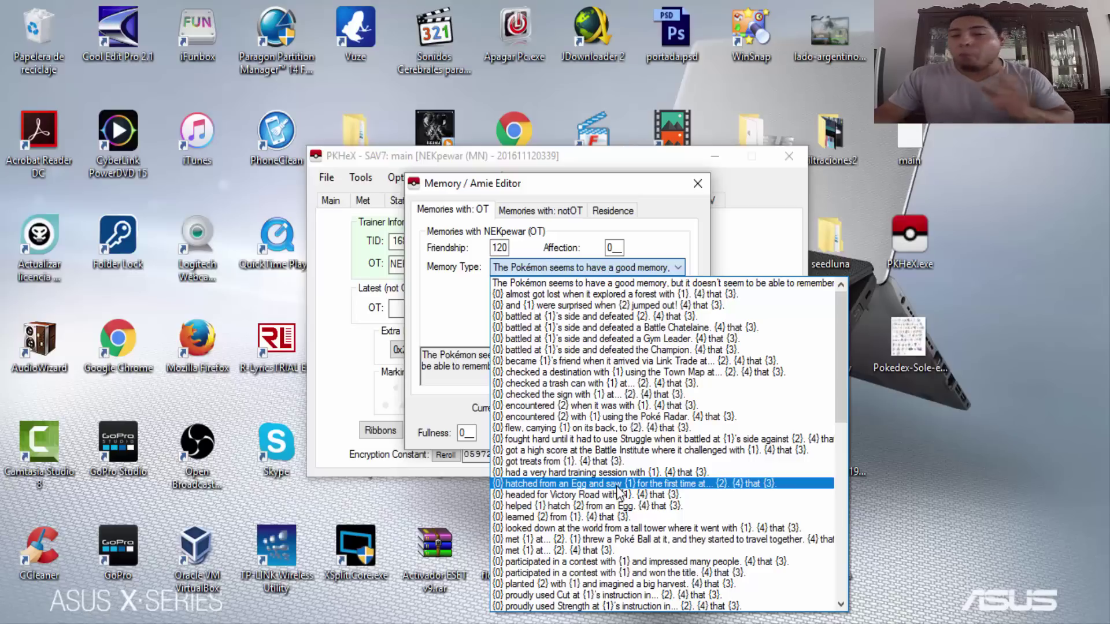
click(661, 264)
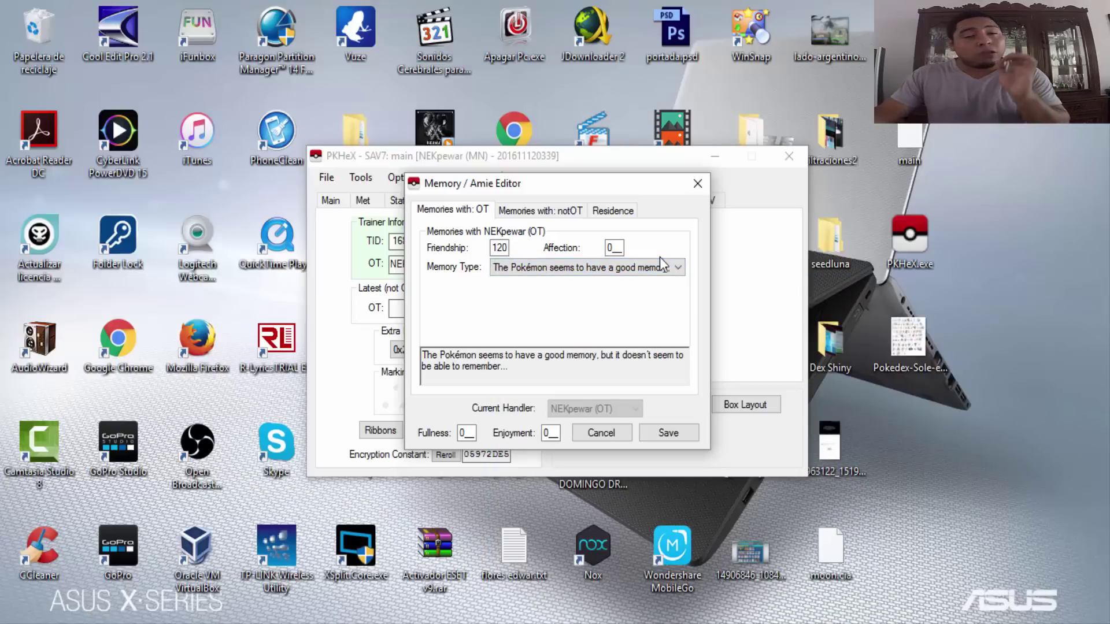
Close the fifth party Pokémon's memory editor and return to the Pokémon stored in Caja 1.
click(689, 190)
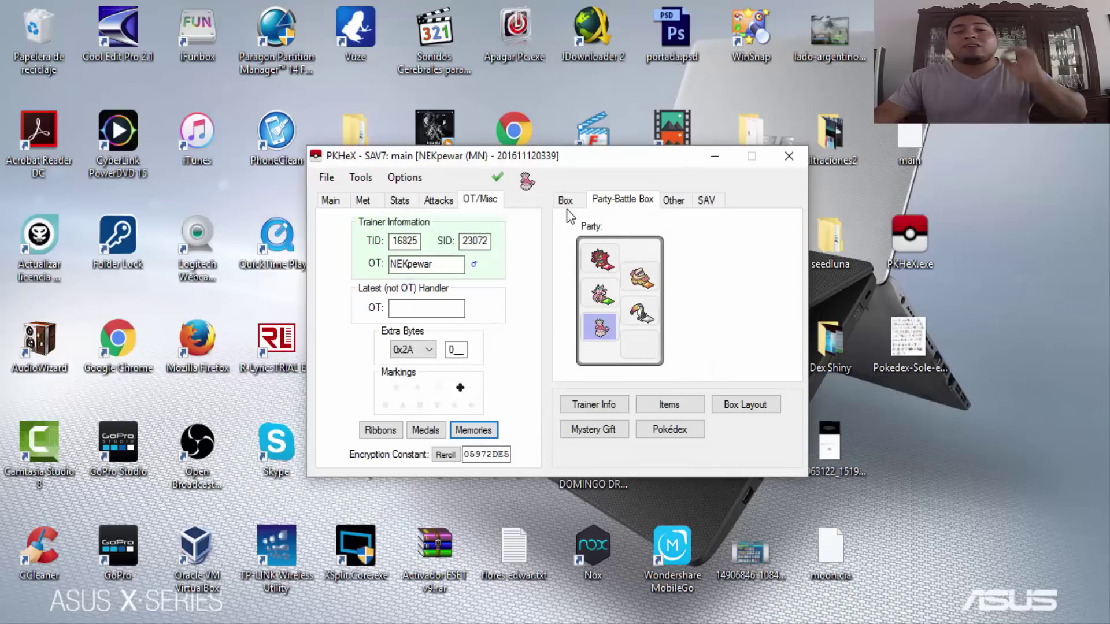
click(566, 203)
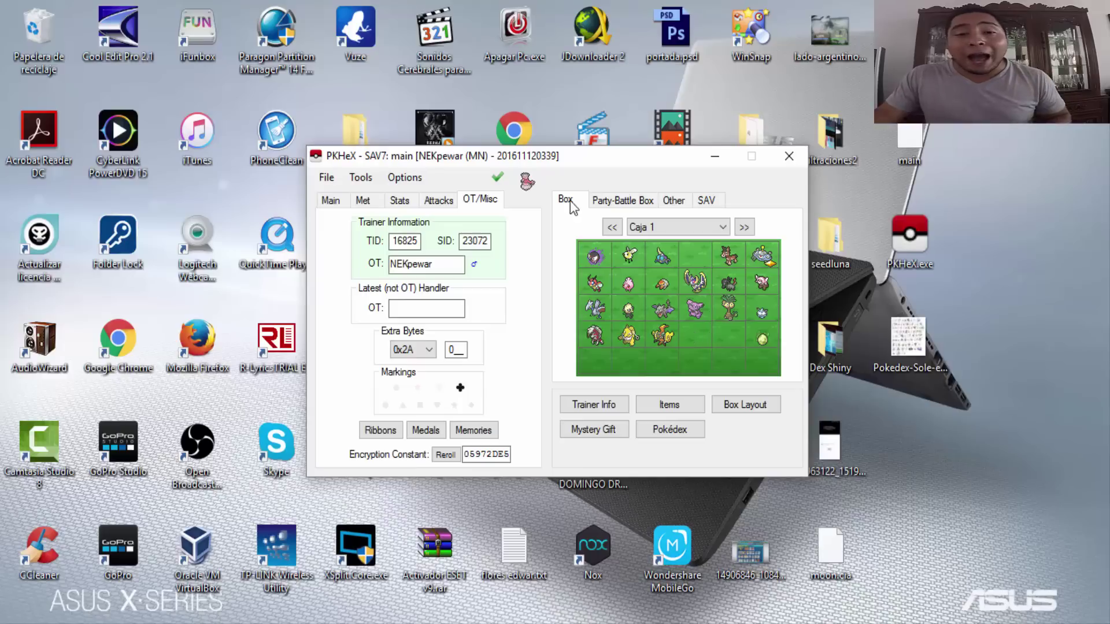
click(494, 176)
click(619, 294)
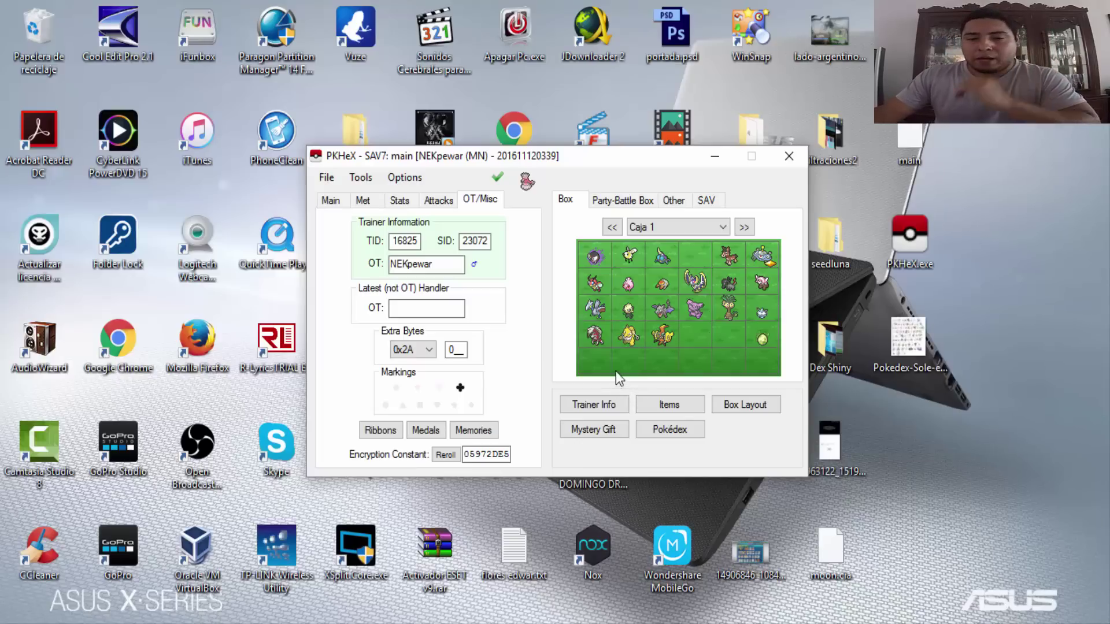
View the save's trainer data and examine its map position, time offset and game version options.
click(613, 404)
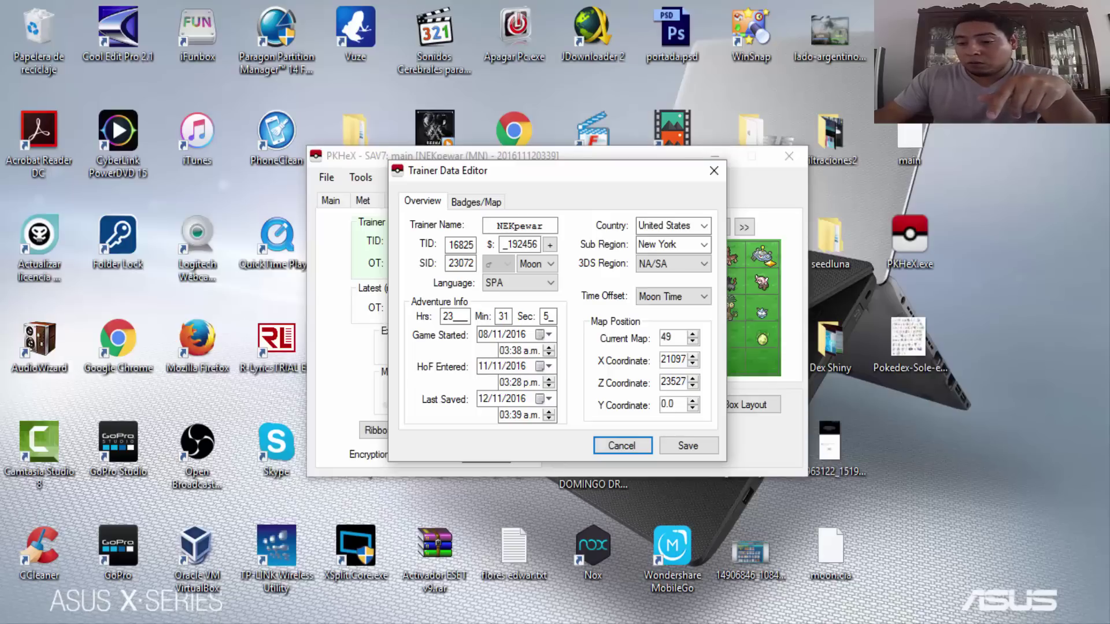
mouse_move(1078, 623)
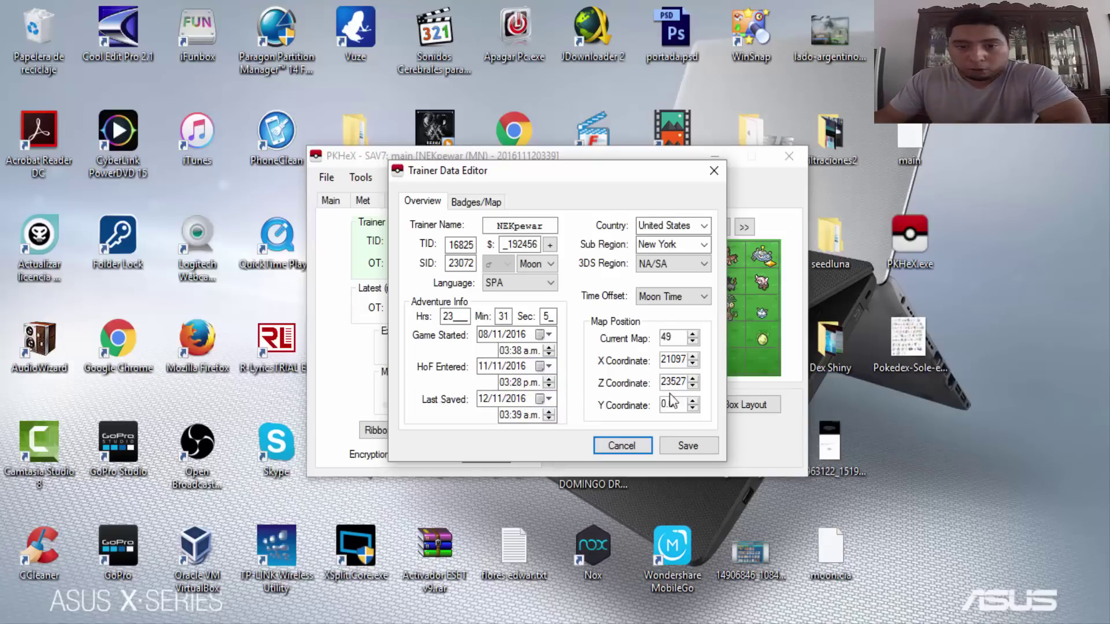
click(680, 295)
click(680, 295)
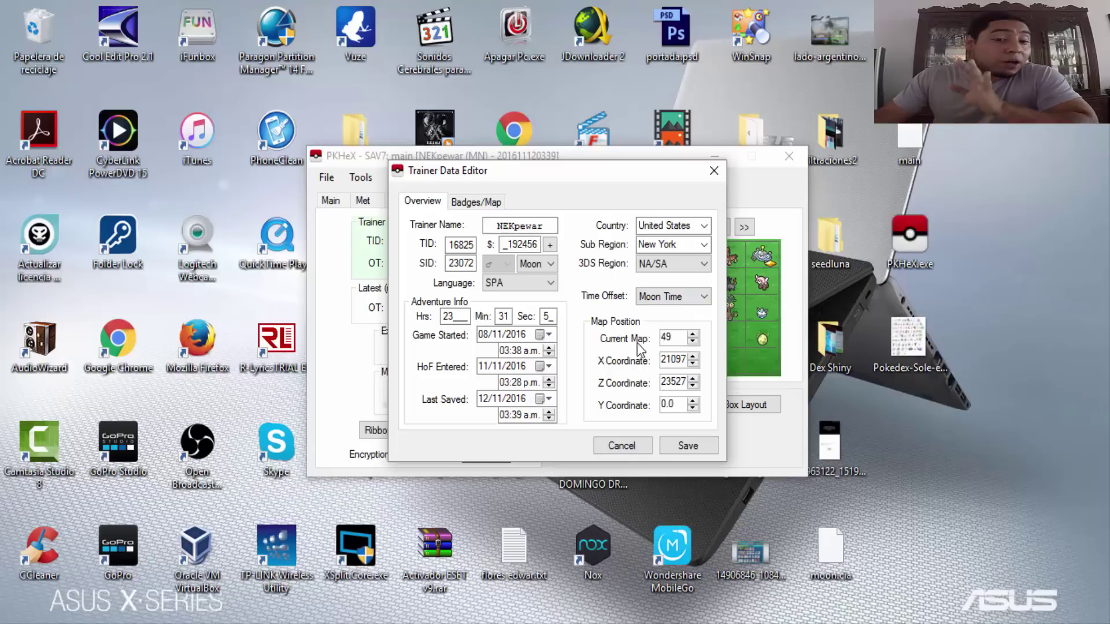
click(549, 264)
click(549, 264)
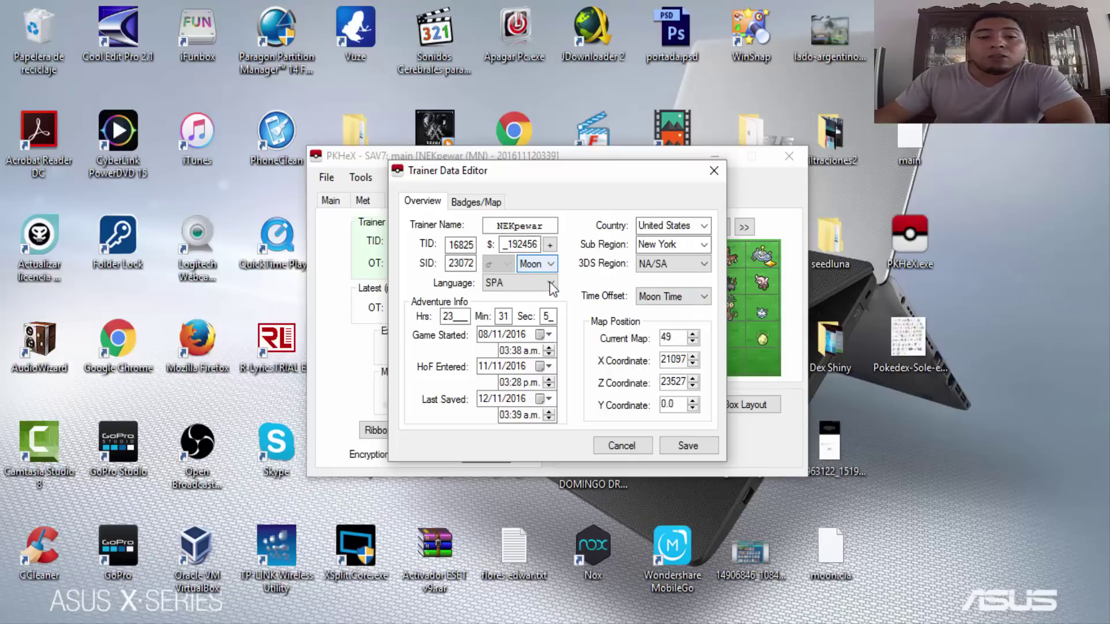
Check the trainer's language, money, badges and adventure info, and save the trainer data without edits.
click(511, 281)
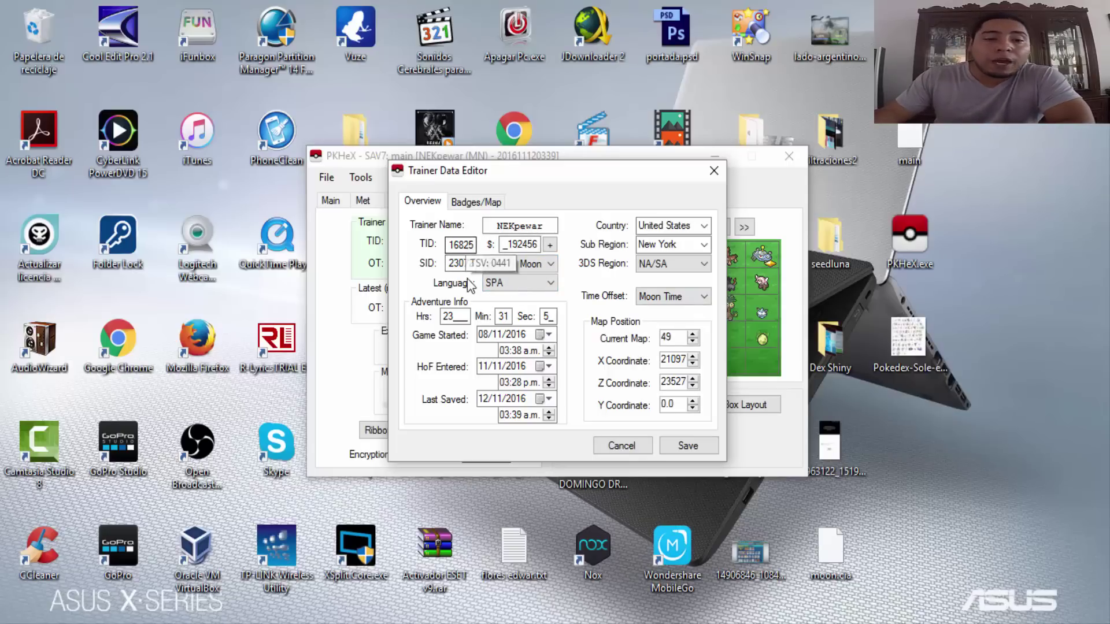
click(531, 241)
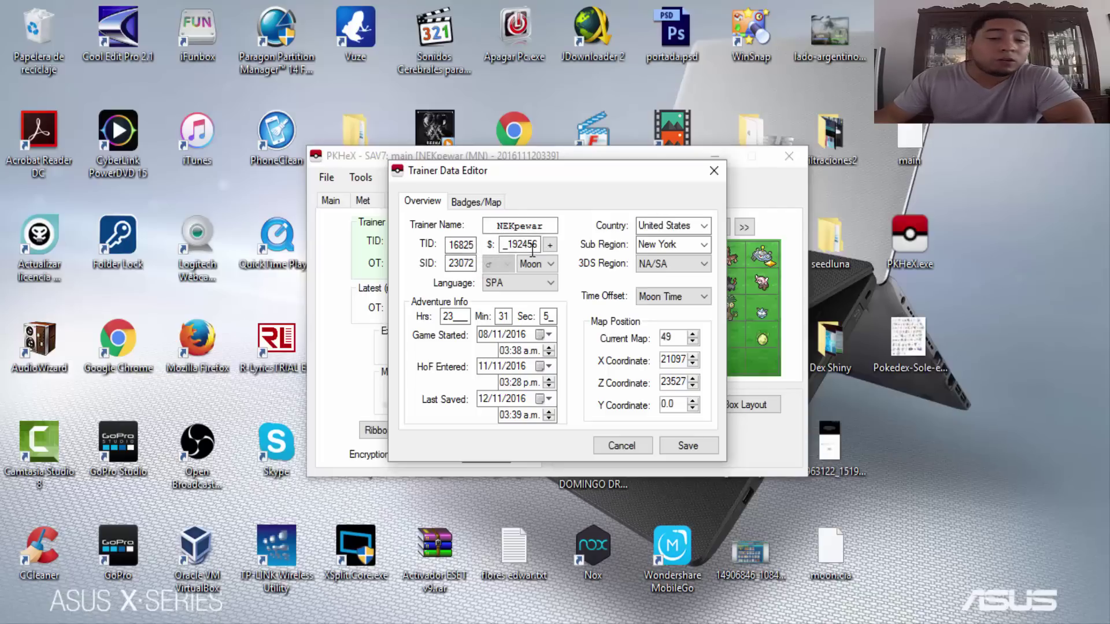
click(463, 203)
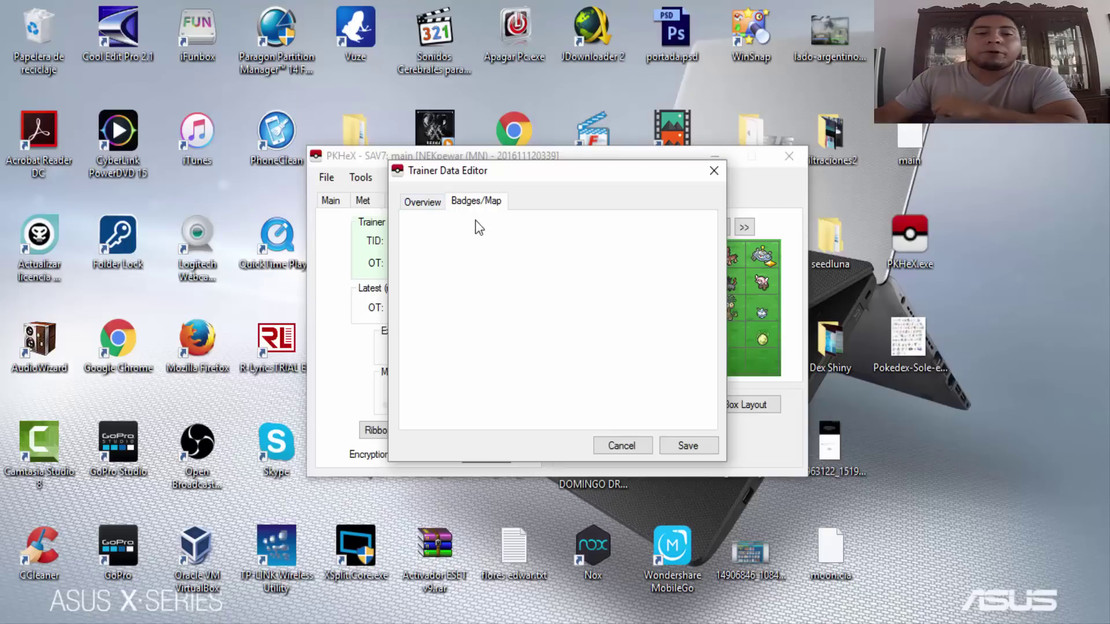
click(437, 199)
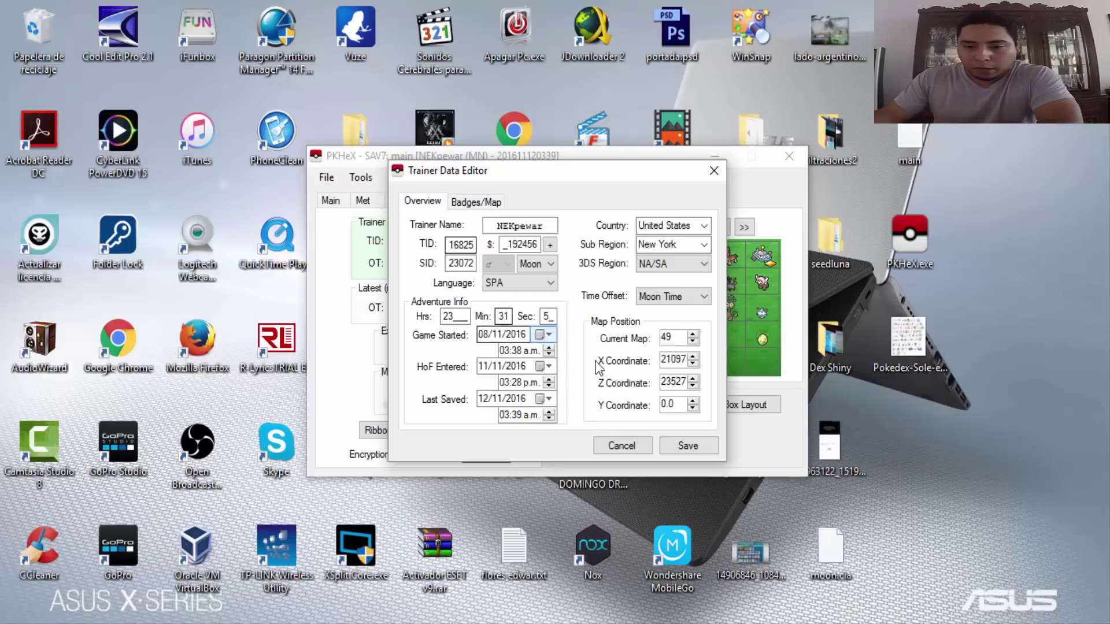
click(684, 446)
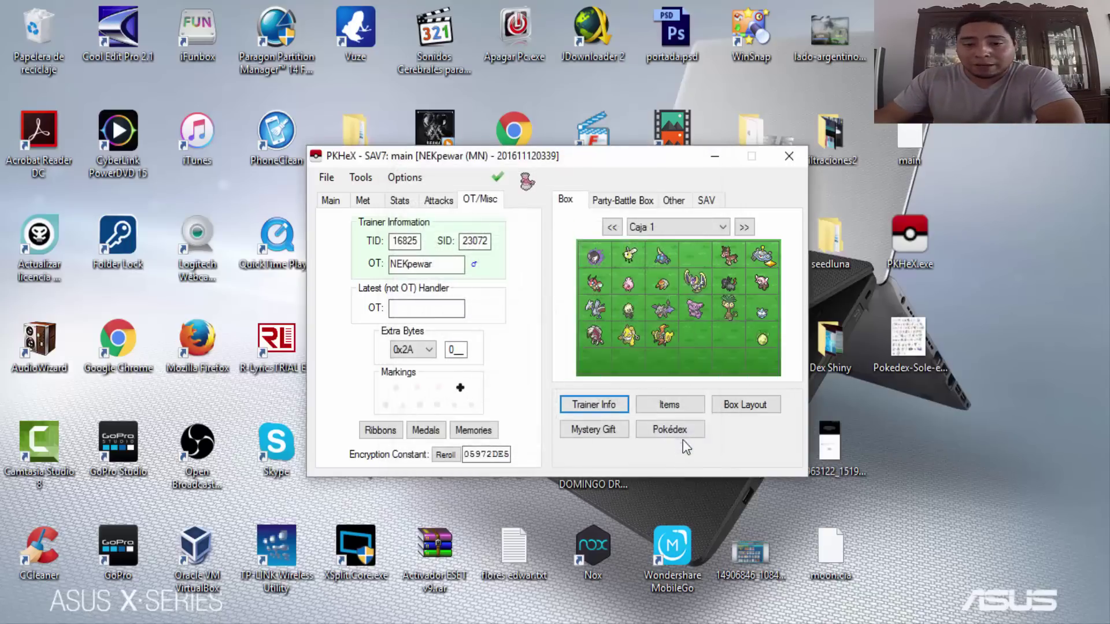
Open the inventory editor, accepting the removed-item alert, and look through the items in the Medicine pouch.
click(664, 404)
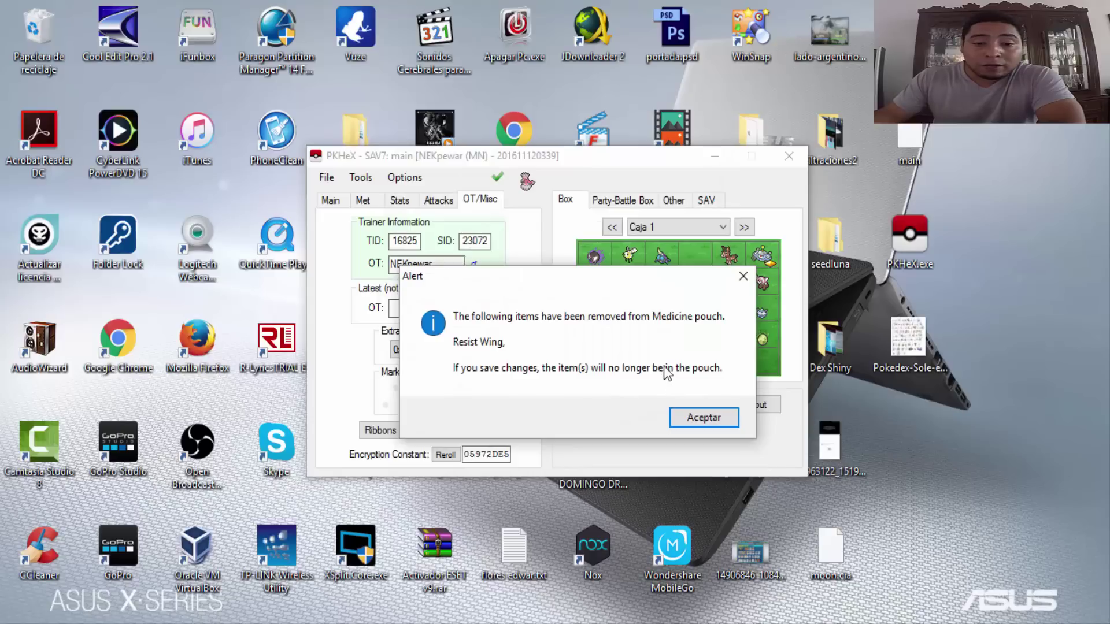
click(694, 425)
click(686, 413)
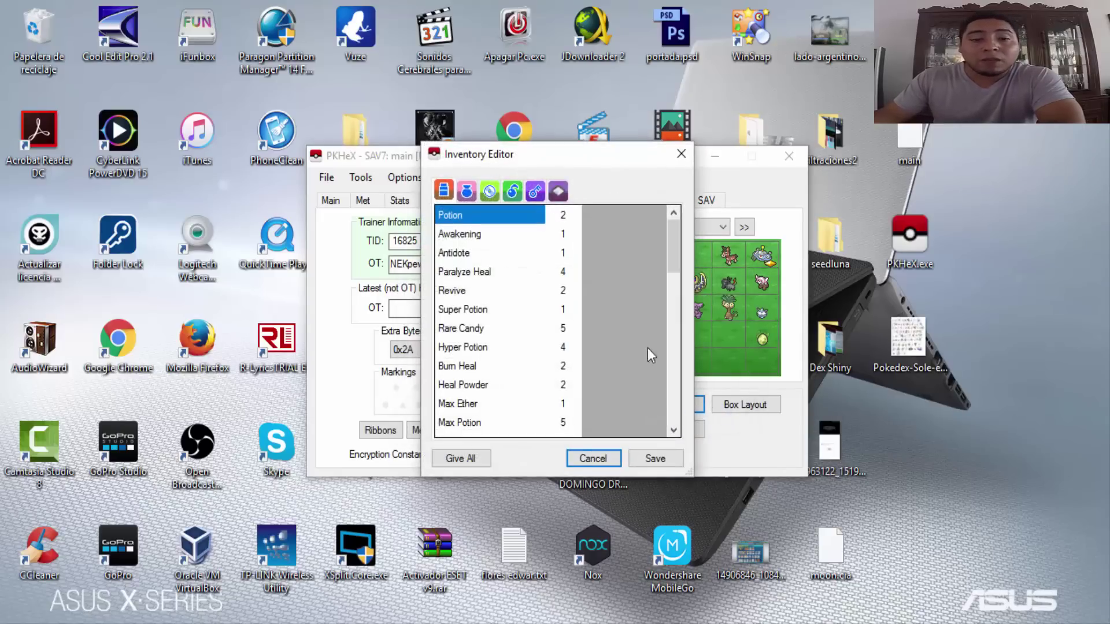
scroll(515, 316, down, 2)
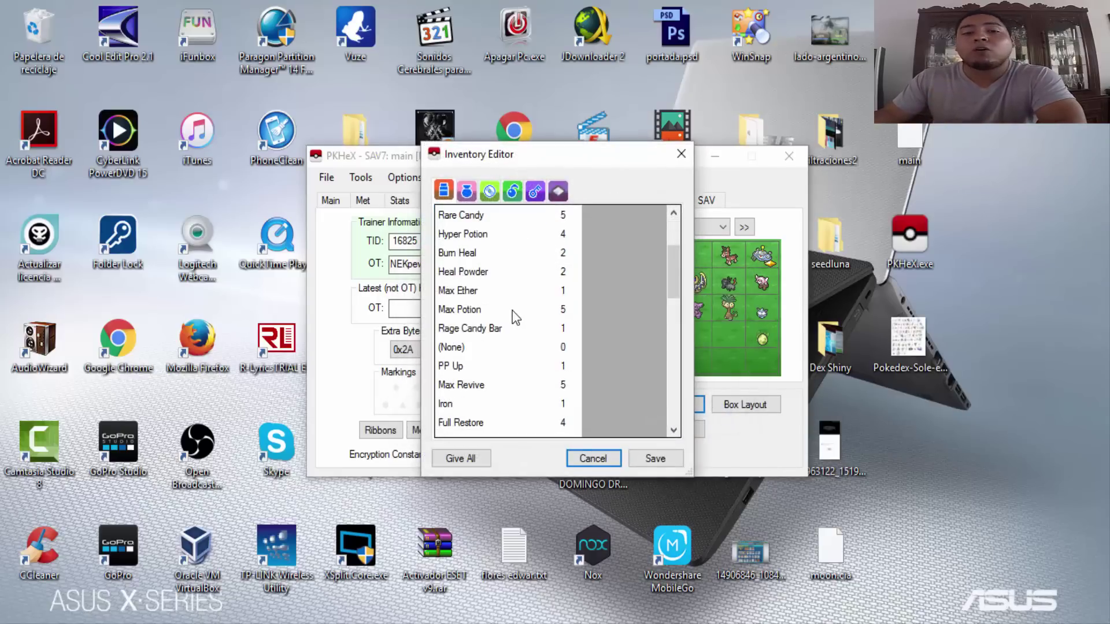
scroll(513, 312, down, 5)
scroll(512, 299, down, 1)
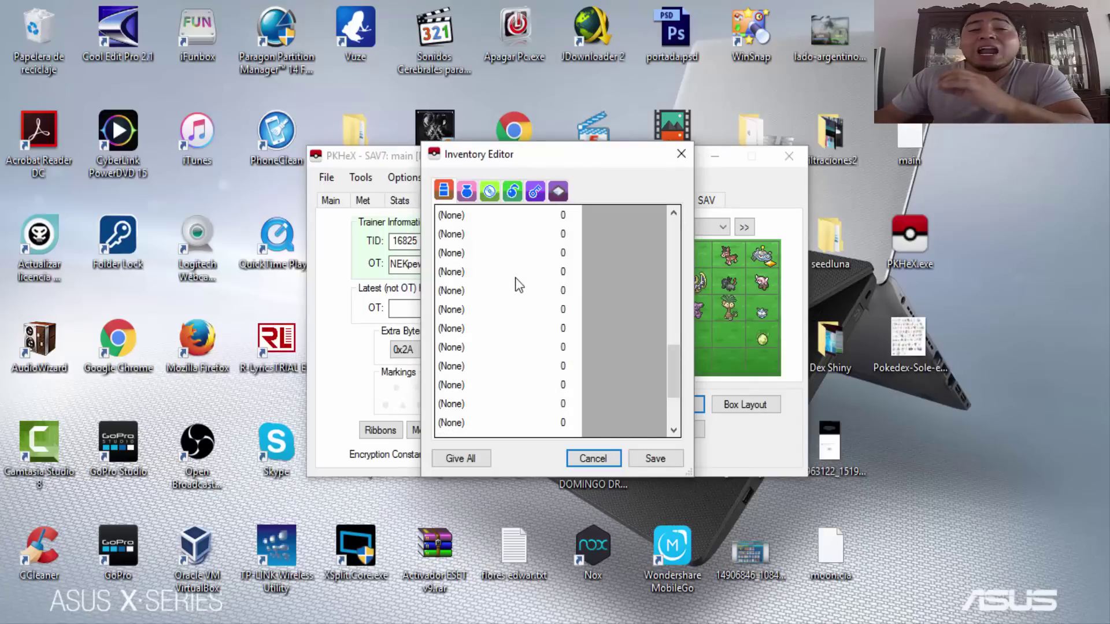
scroll(519, 285, up, 3)
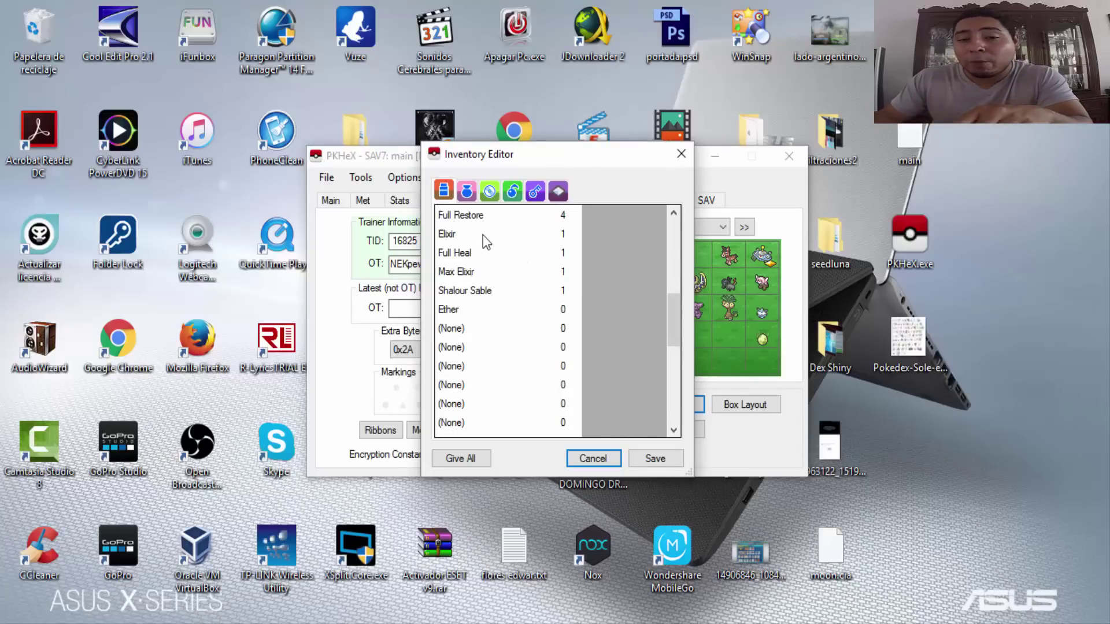
scroll(483, 235, up, 6)
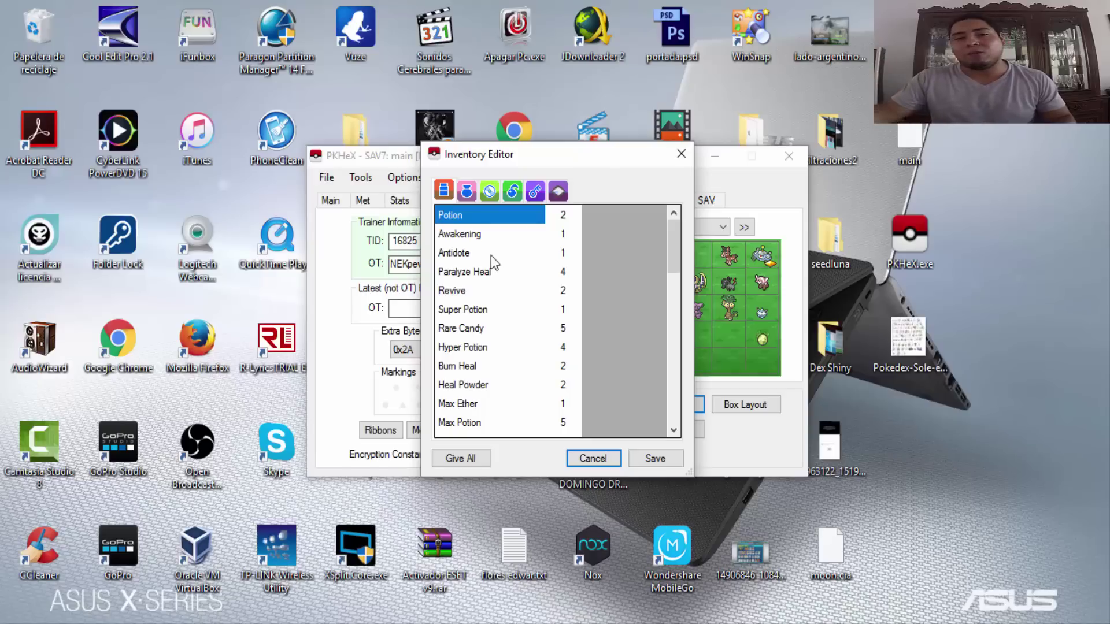
Look through the Poké Ball and key item pouches, return to the Medicine pouch and cancel the inventory editor.
click(475, 201)
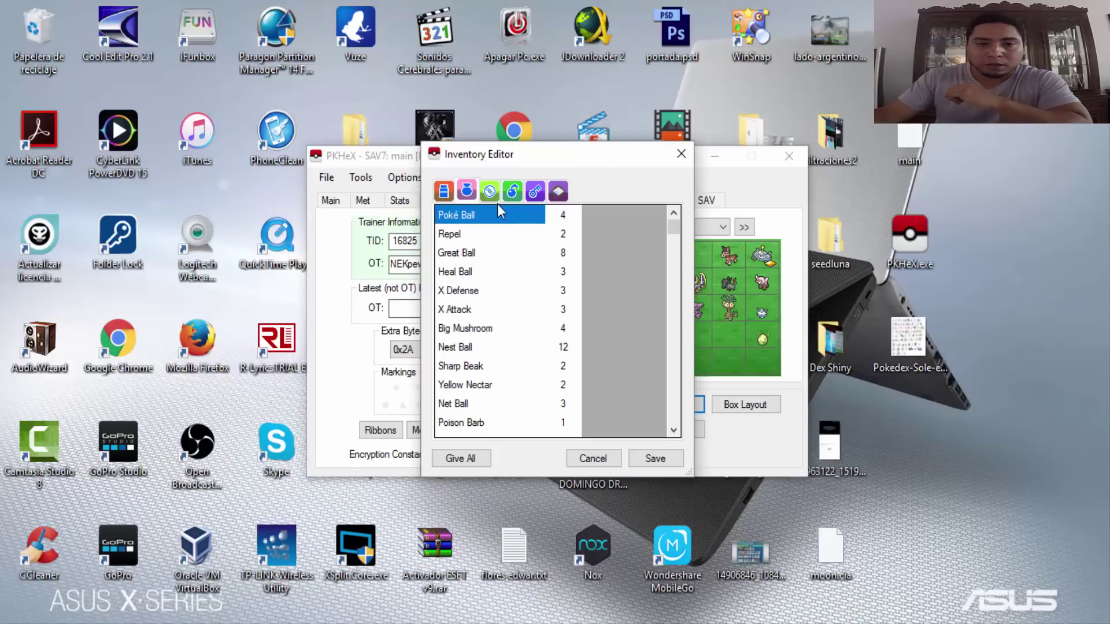
click(500, 200)
click(524, 196)
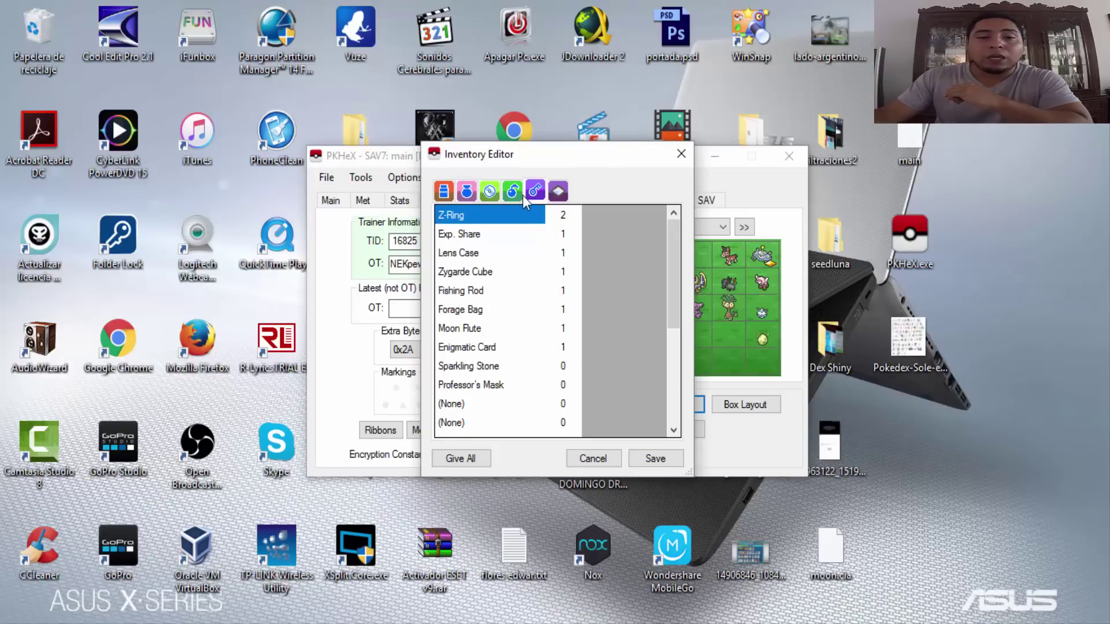
click(456, 194)
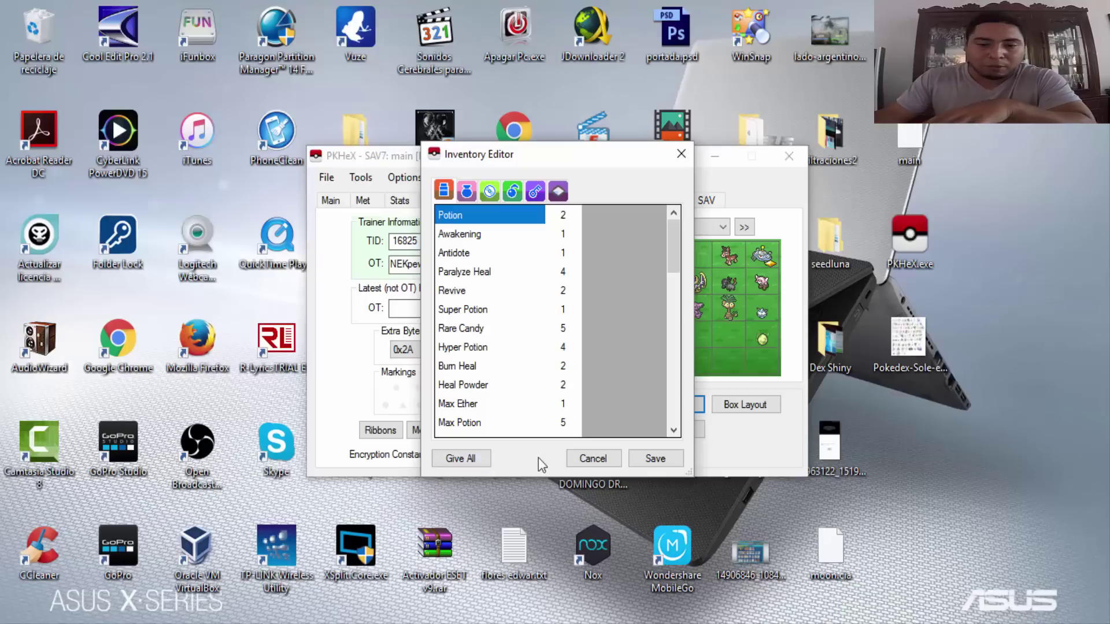
click(582, 459)
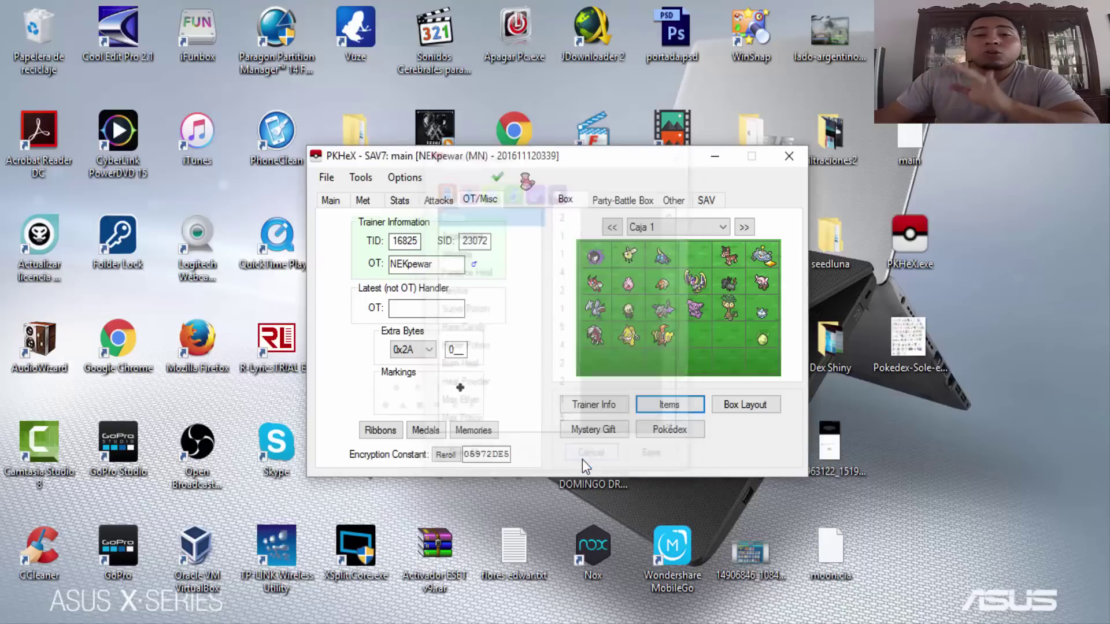
View the box layout settings and the Mystery Gift slots, closing each editor without changes.
click(719, 405)
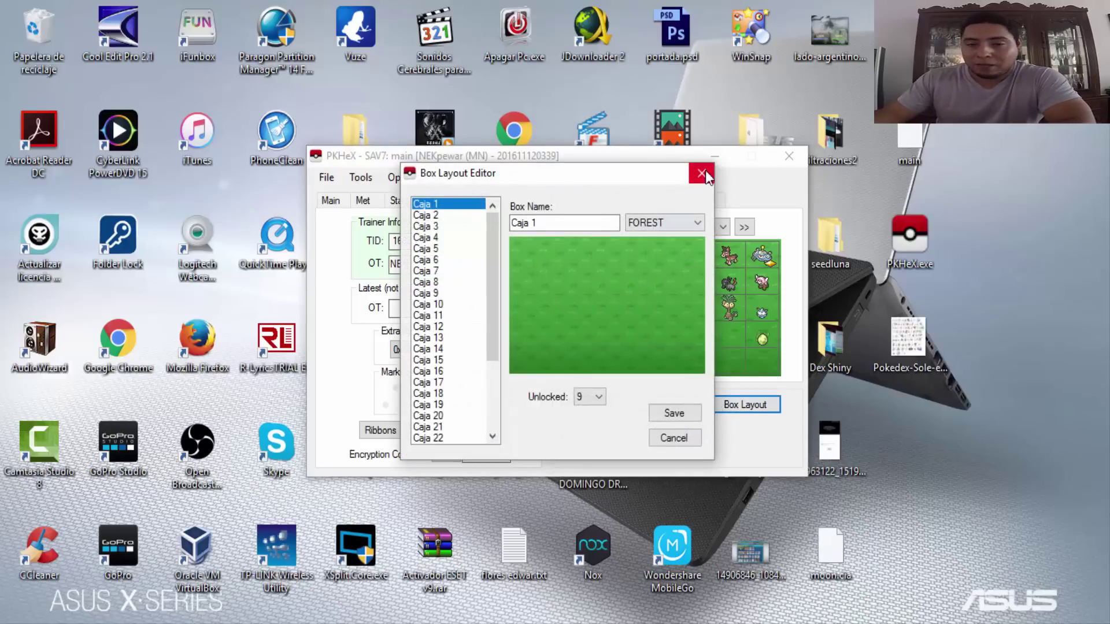
click(701, 174)
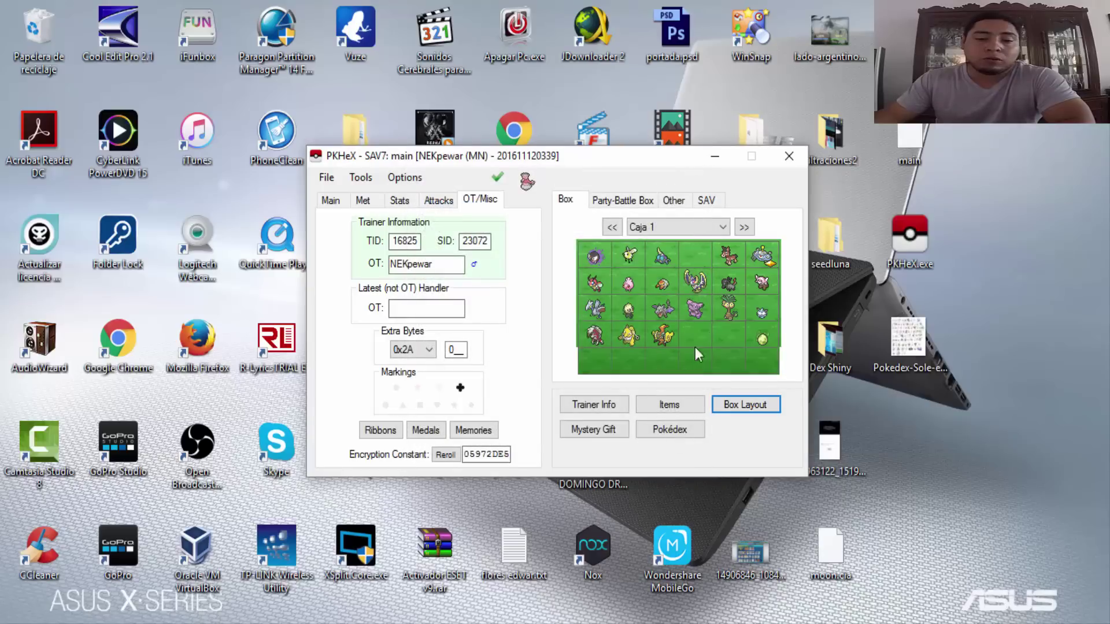
click(598, 431)
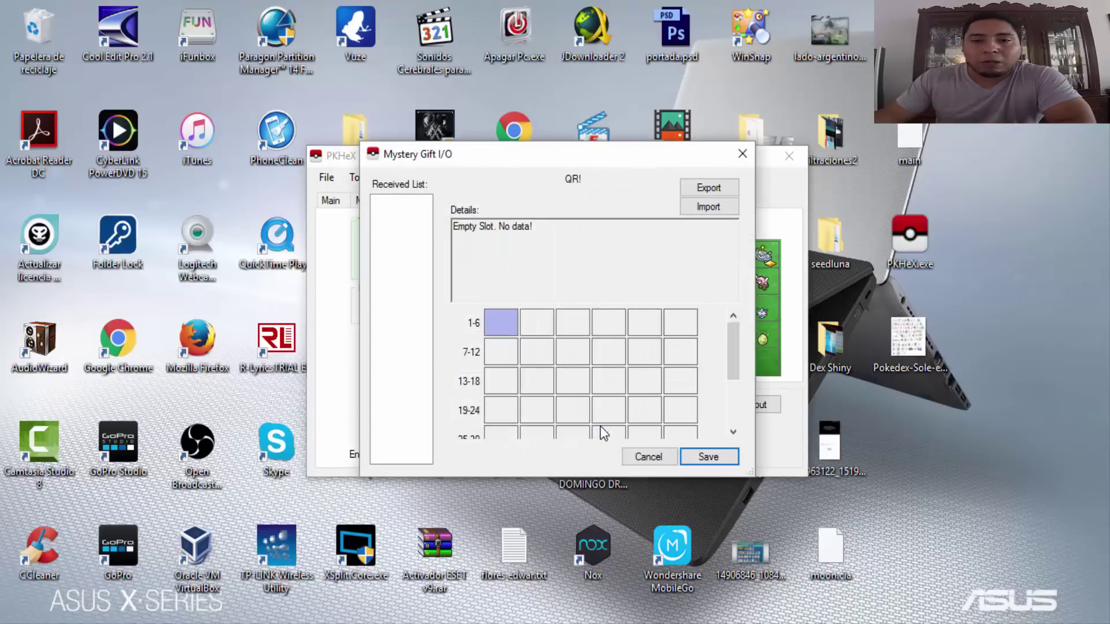
click(742, 153)
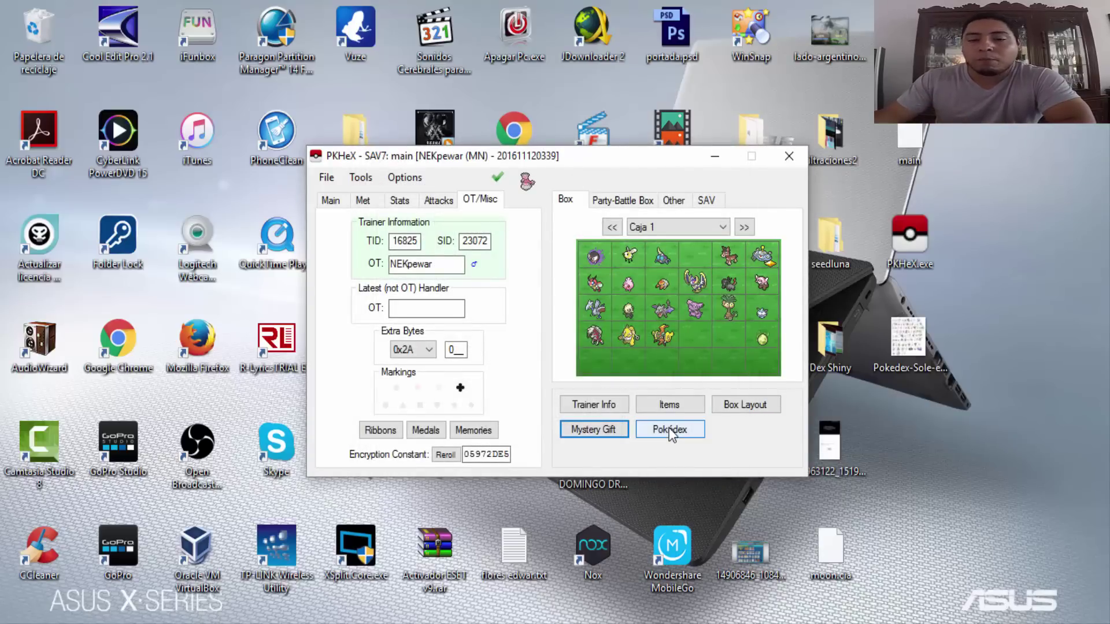
Look through the Pokédex editor's species list and its seen, owned and language options, and close it.
click(669, 431)
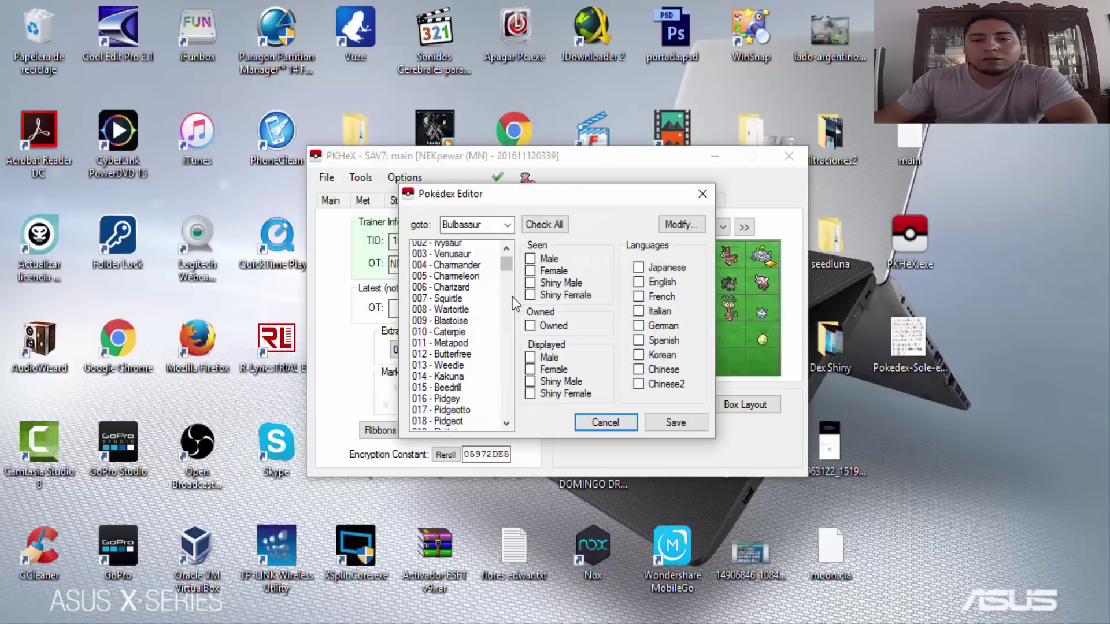
scroll(511, 304, down, 10)
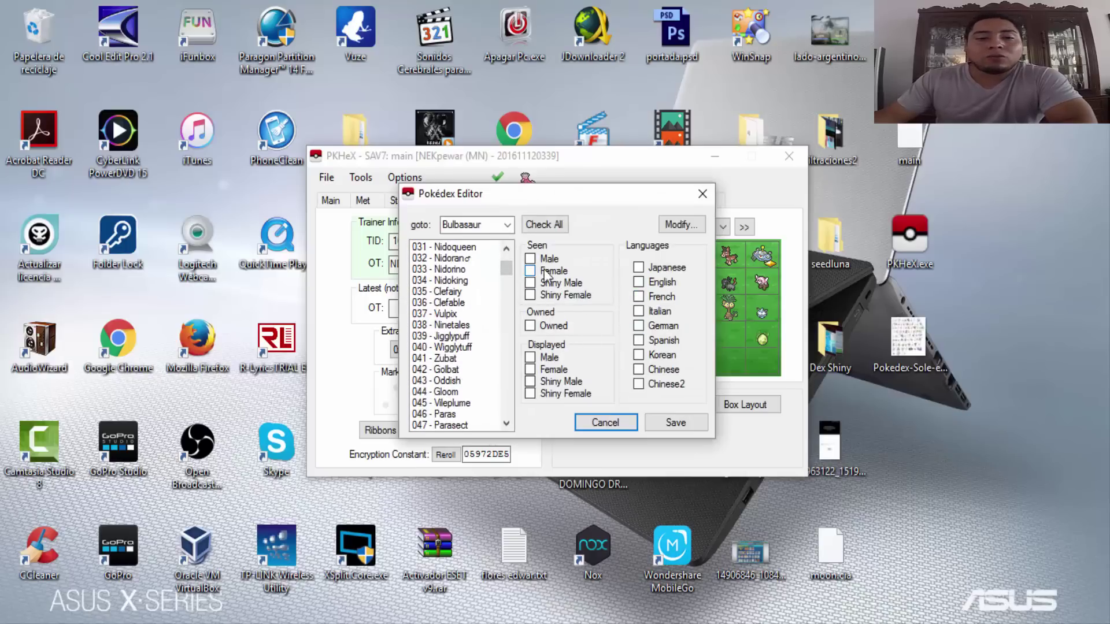
scroll(454, 340, down, 5)
click(703, 194)
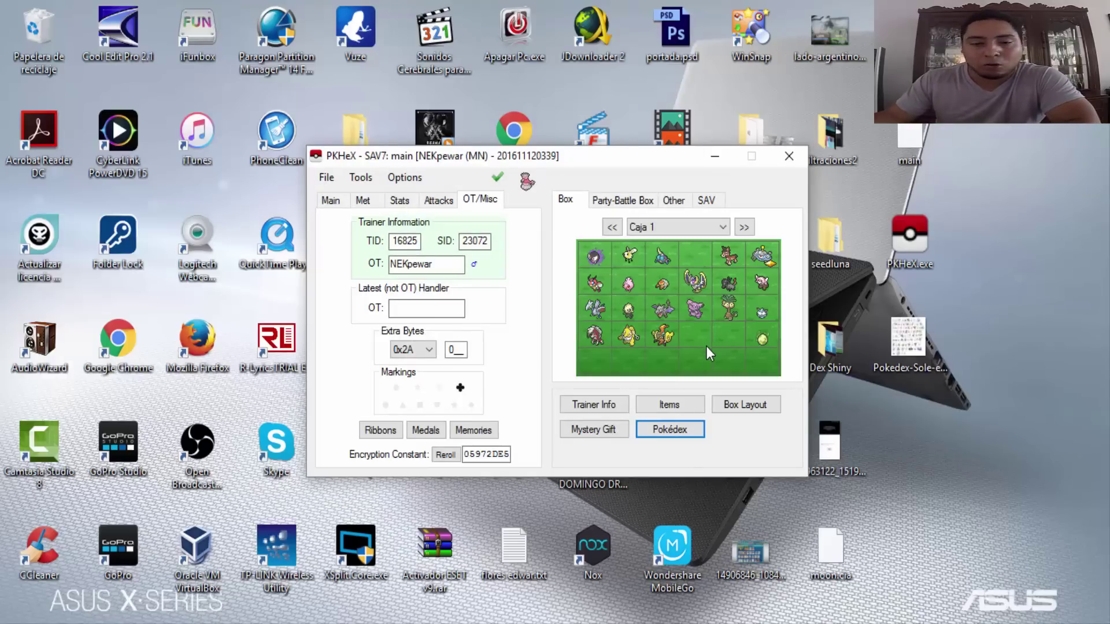
View the ribbons and the training medals available for the loaded Pokémon, closing both editors without changes.
click(396, 430)
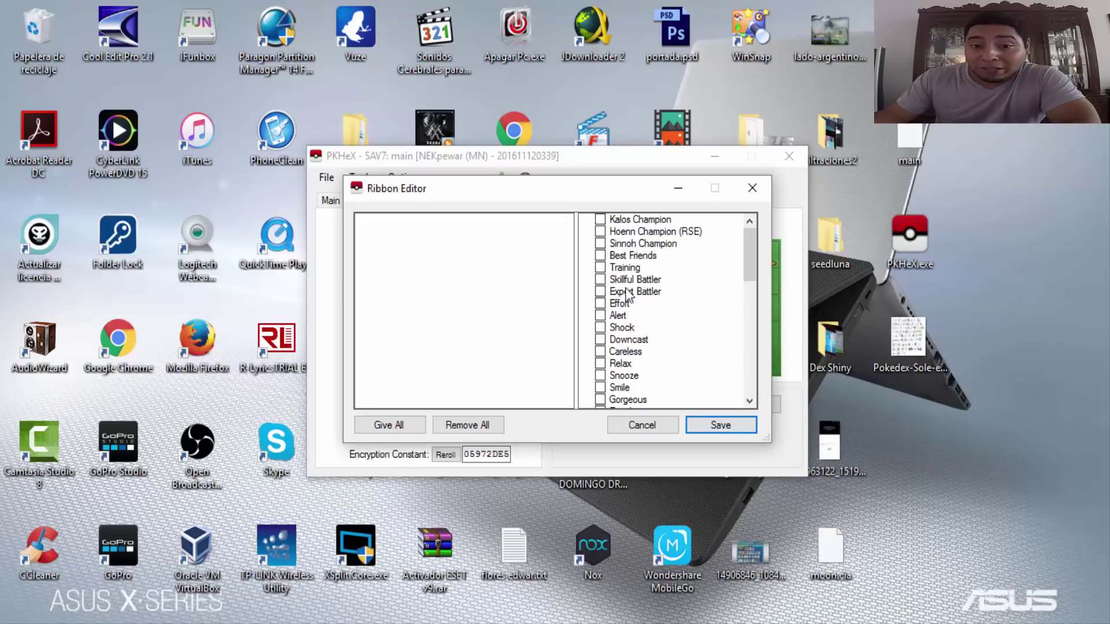
click(752, 187)
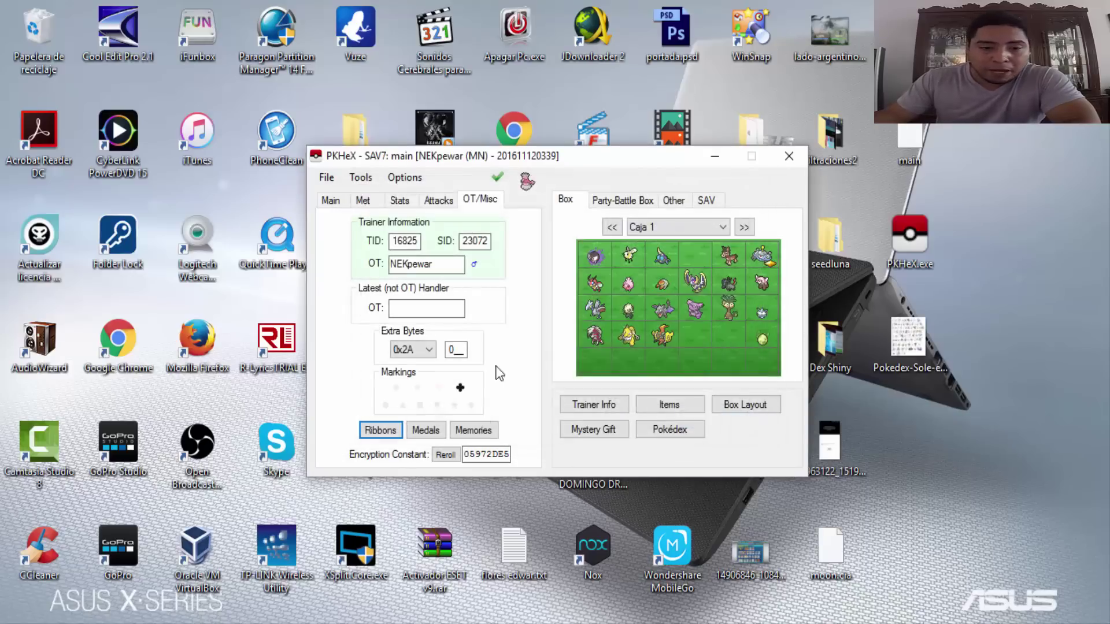
click(436, 429)
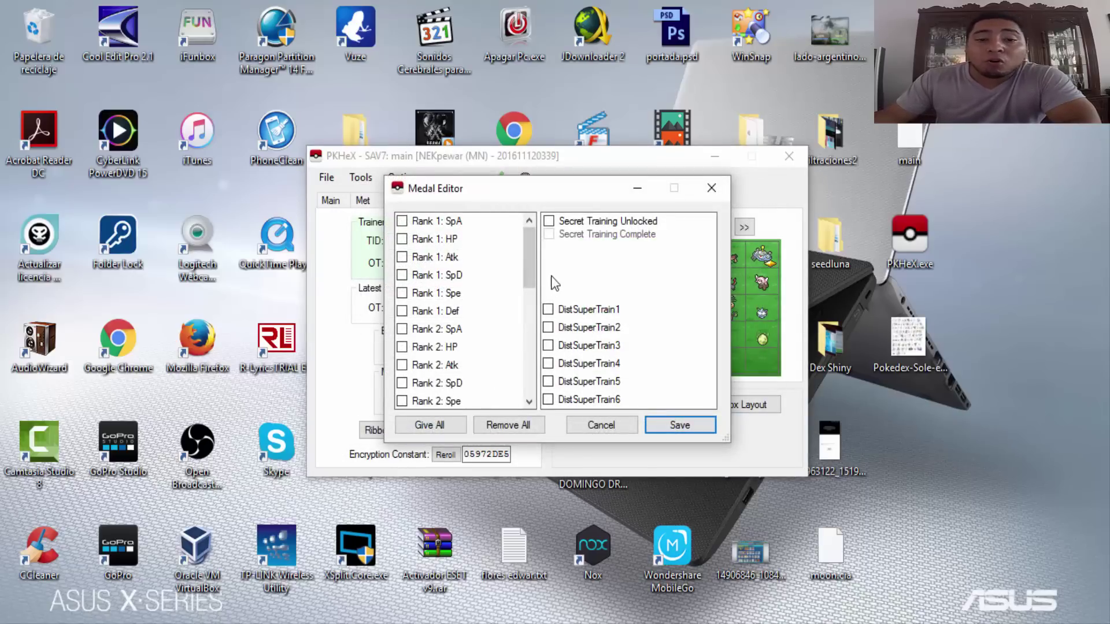
scroll(494, 304, down, 4)
click(712, 189)
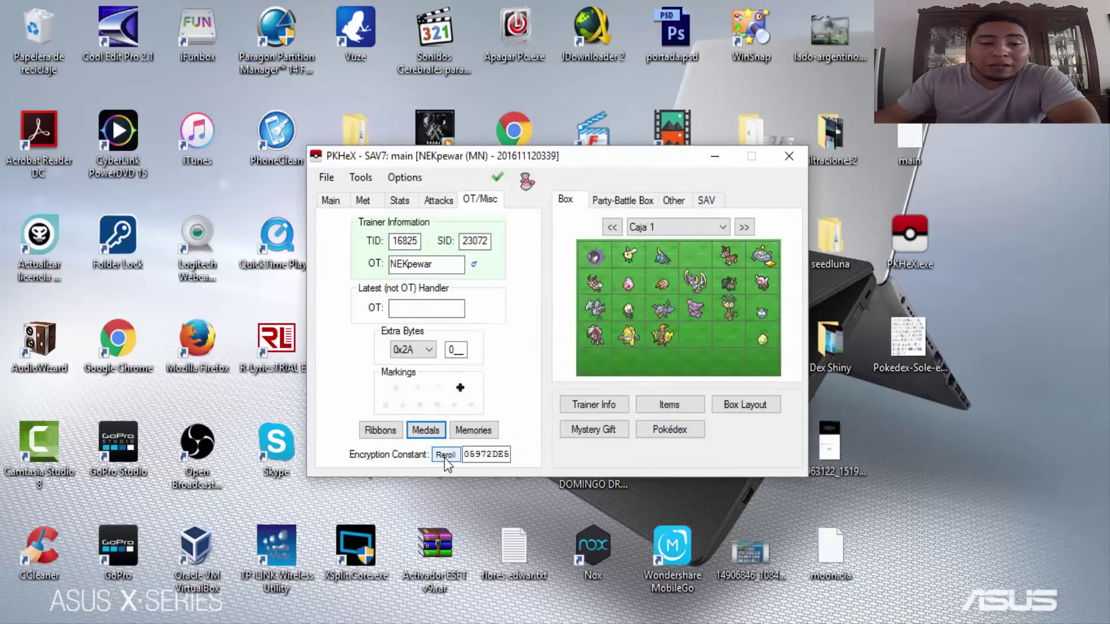
Review the loaded Oricorio's attacks, stats, met data and main information.
click(447, 200)
click(389, 202)
click(367, 202)
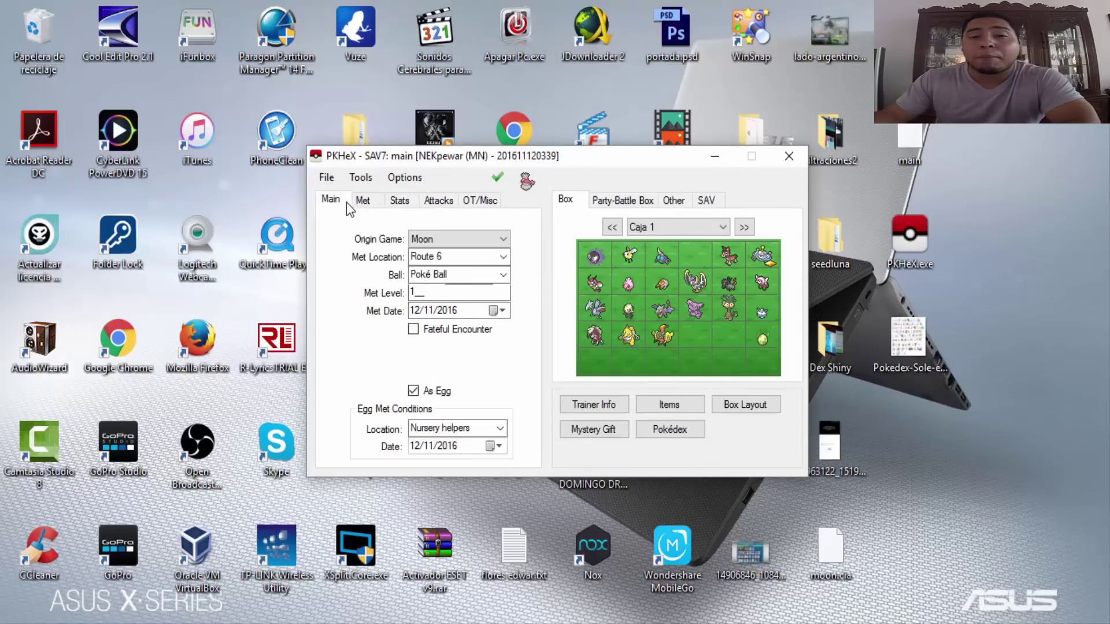
click(345, 202)
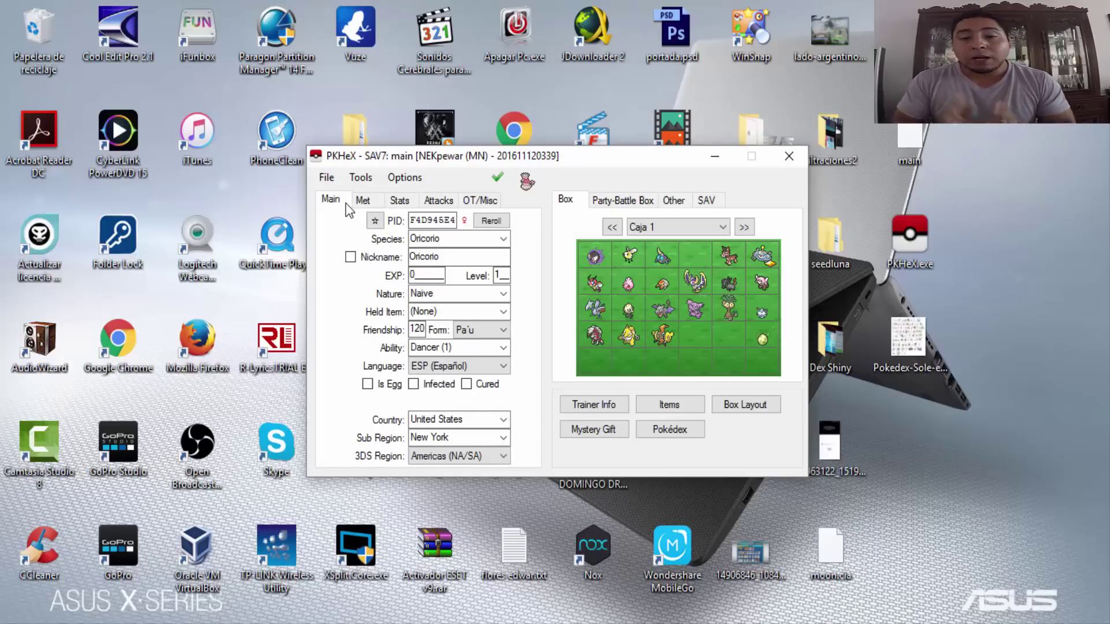
Load the Tapu Koko from Caja 1 into the editor, followed by the Aerodactyl stored directly above it, to view their main data.
right_click(669, 332)
click(671, 342)
right_click(664, 314)
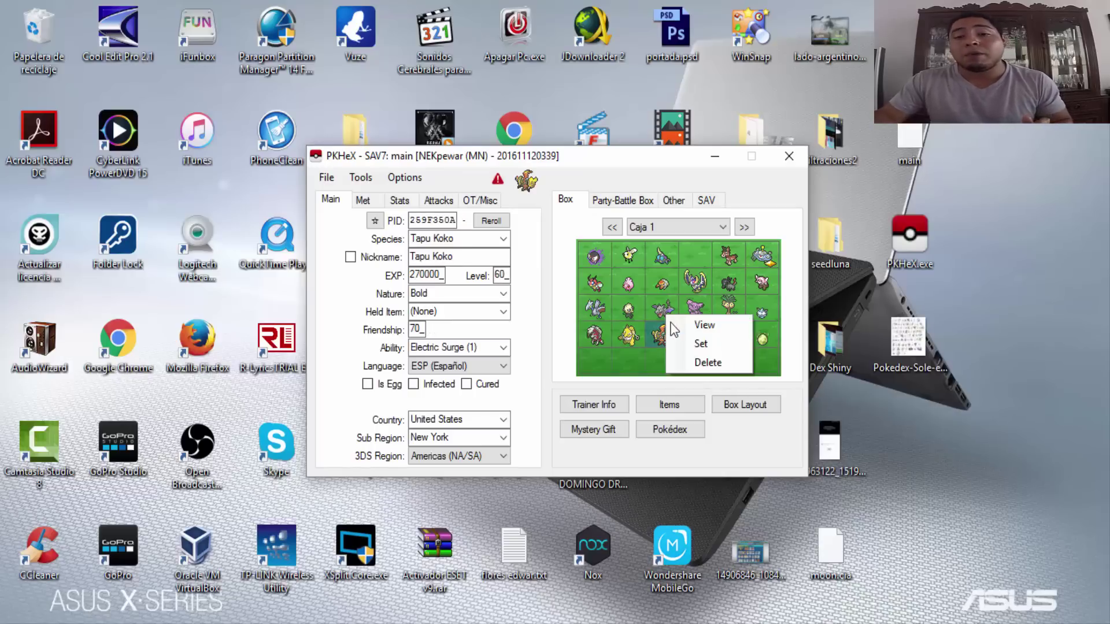
click(674, 329)
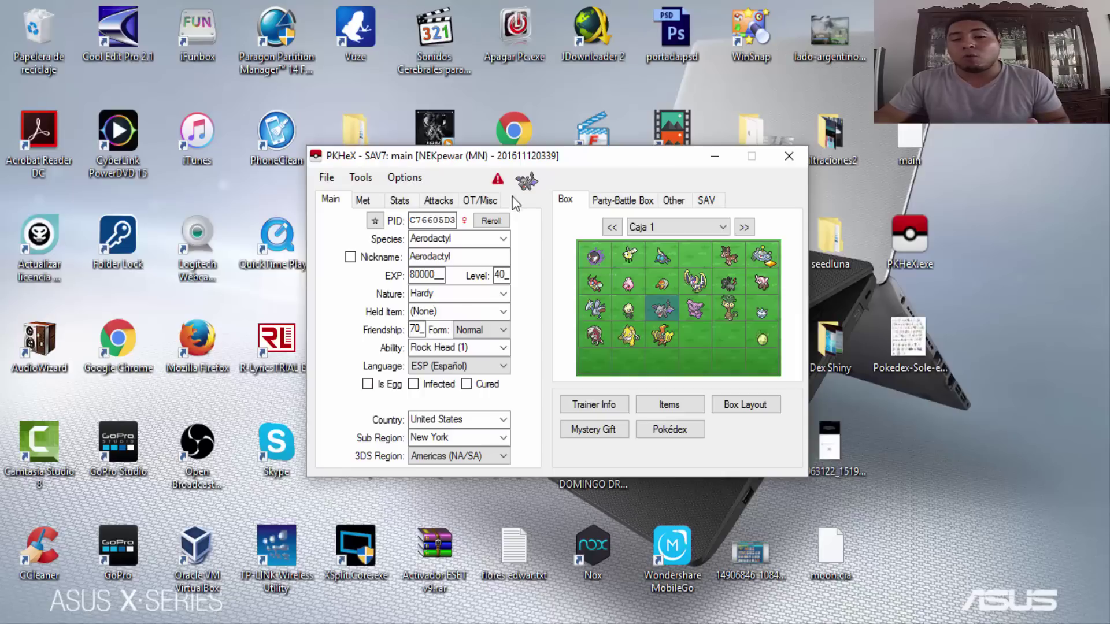
Load Tapu Koko from Caja 1 again and review its met data, stats and original trainer information.
right_click(669, 346)
click(676, 355)
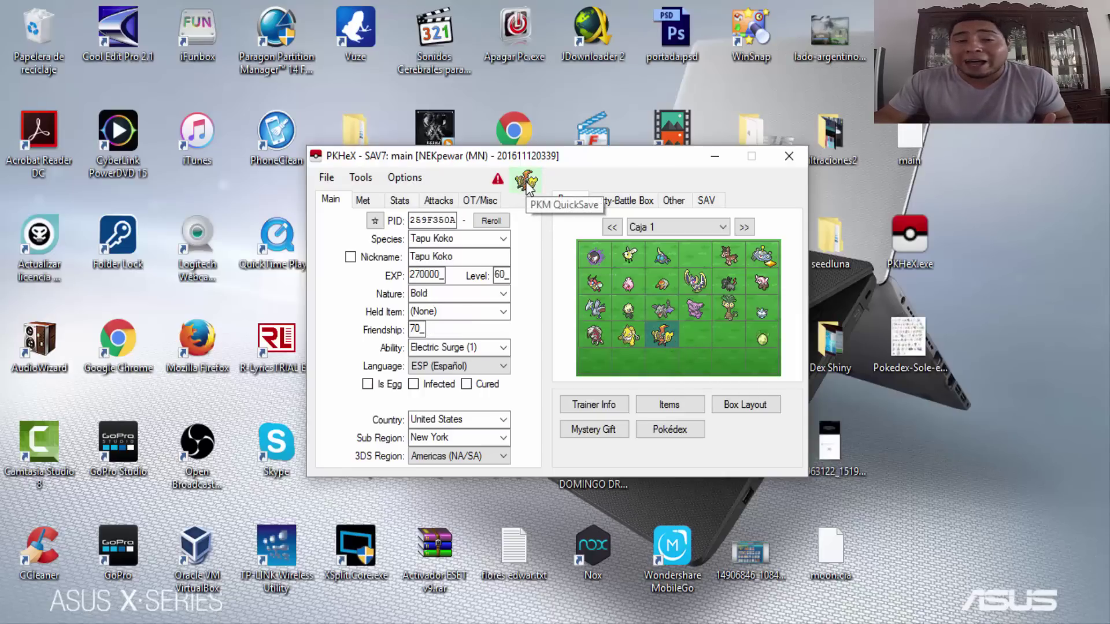
click(362, 199)
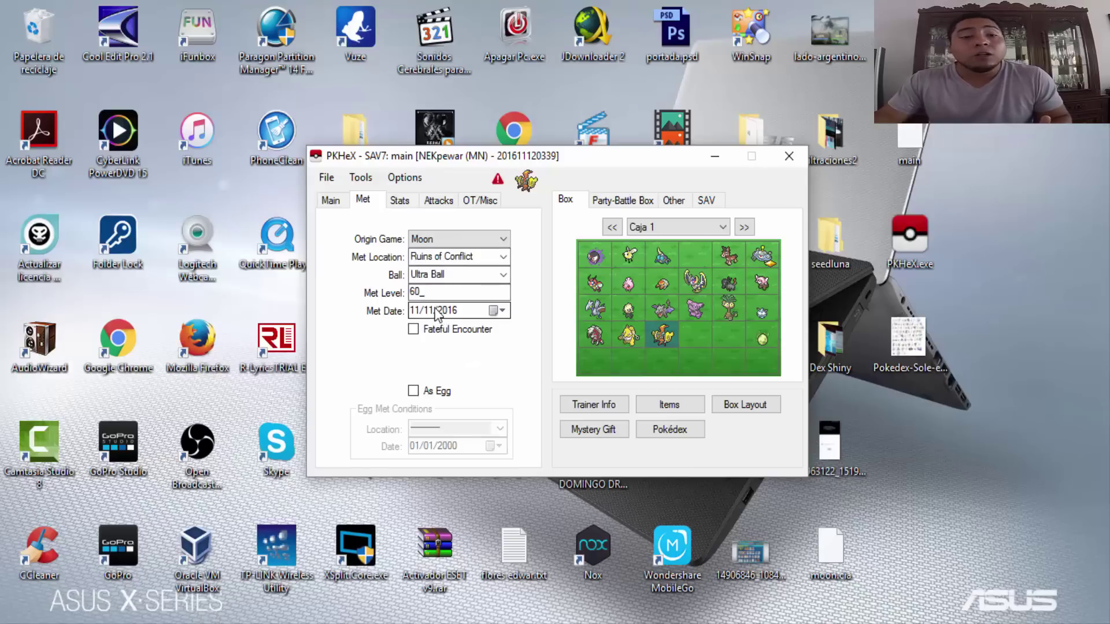
click(399, 200)
click(377, 201)
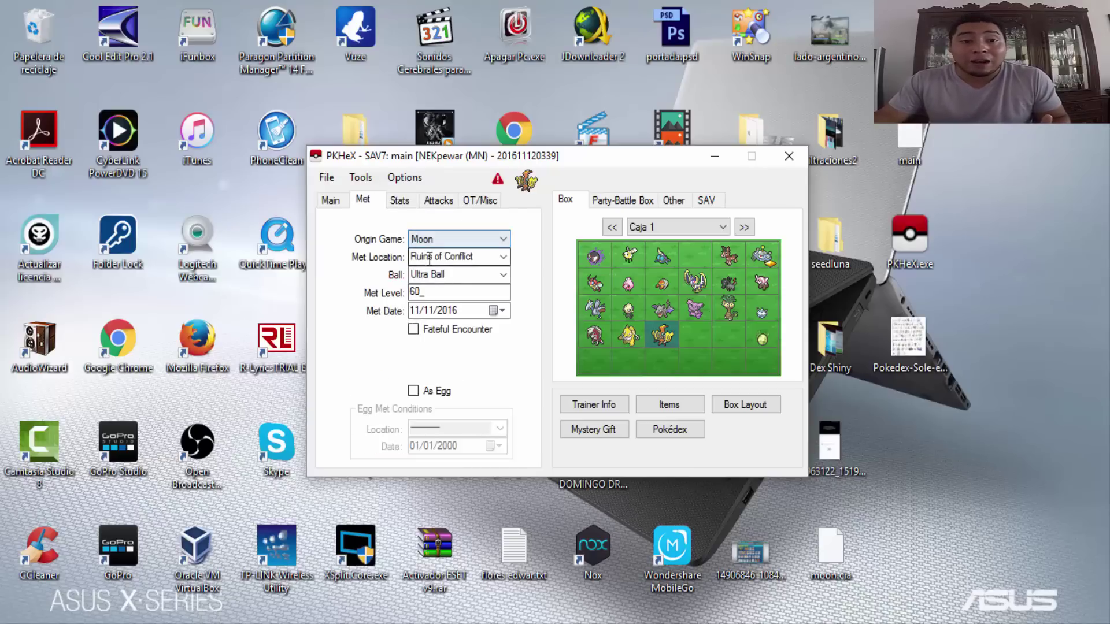
click(462, 200)
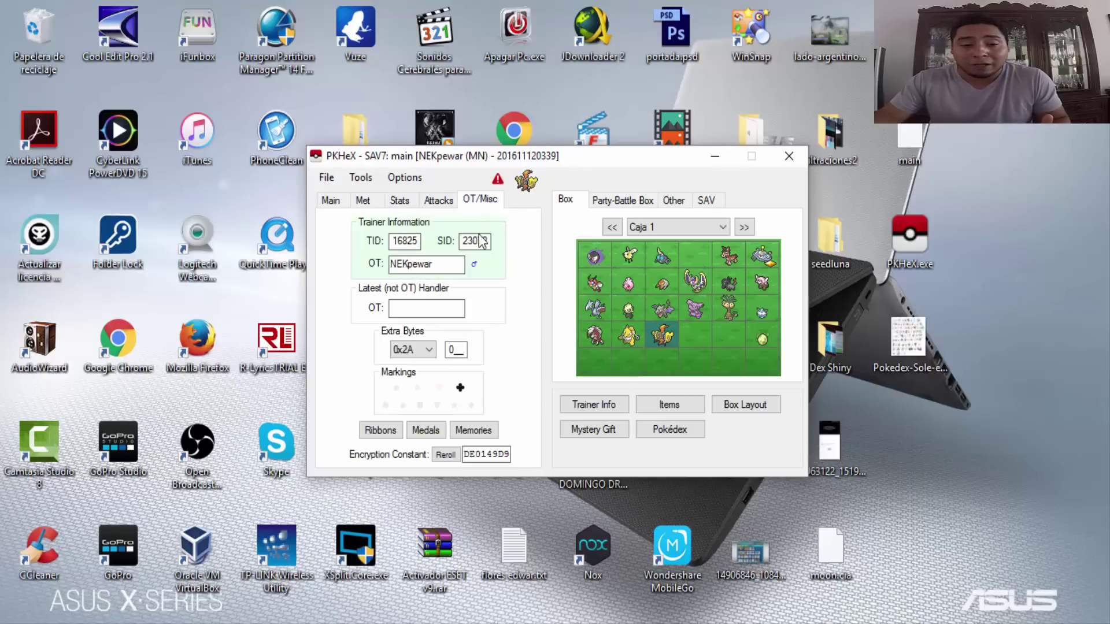
View Tapu Koko's memories without changes, and check its legality report, dismissing the alert.
click(474, 430)
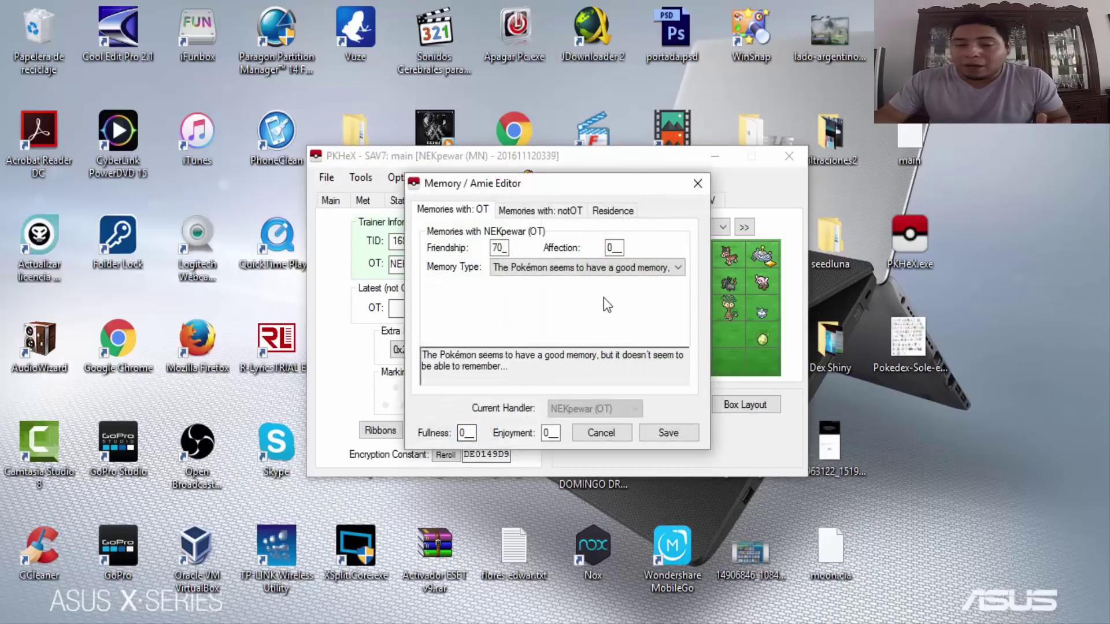
click(697, 183)
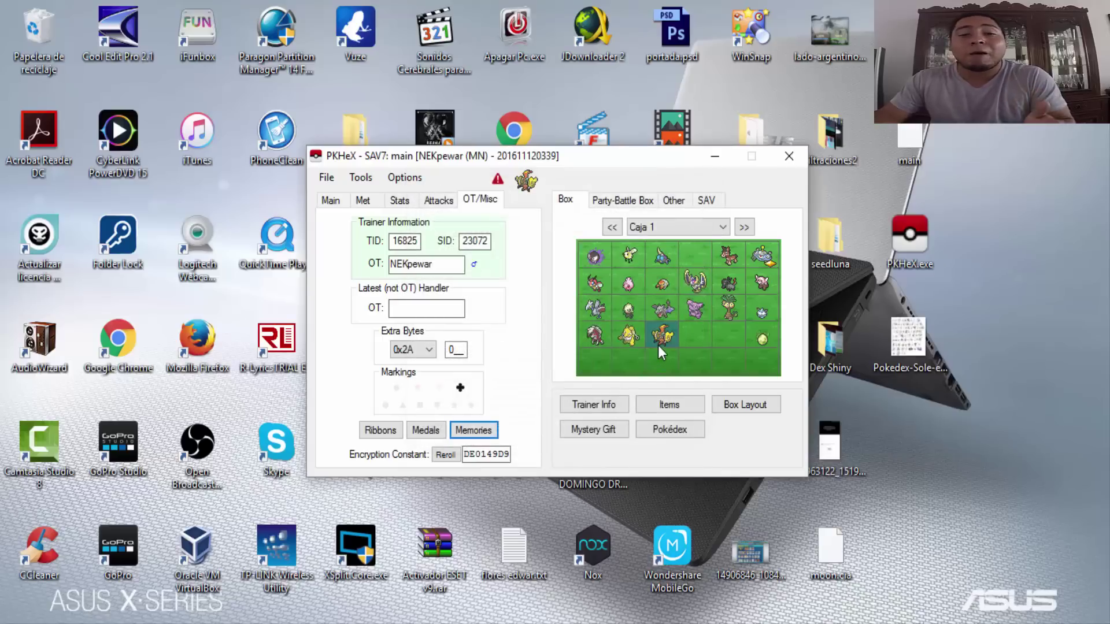
click(498, 181)
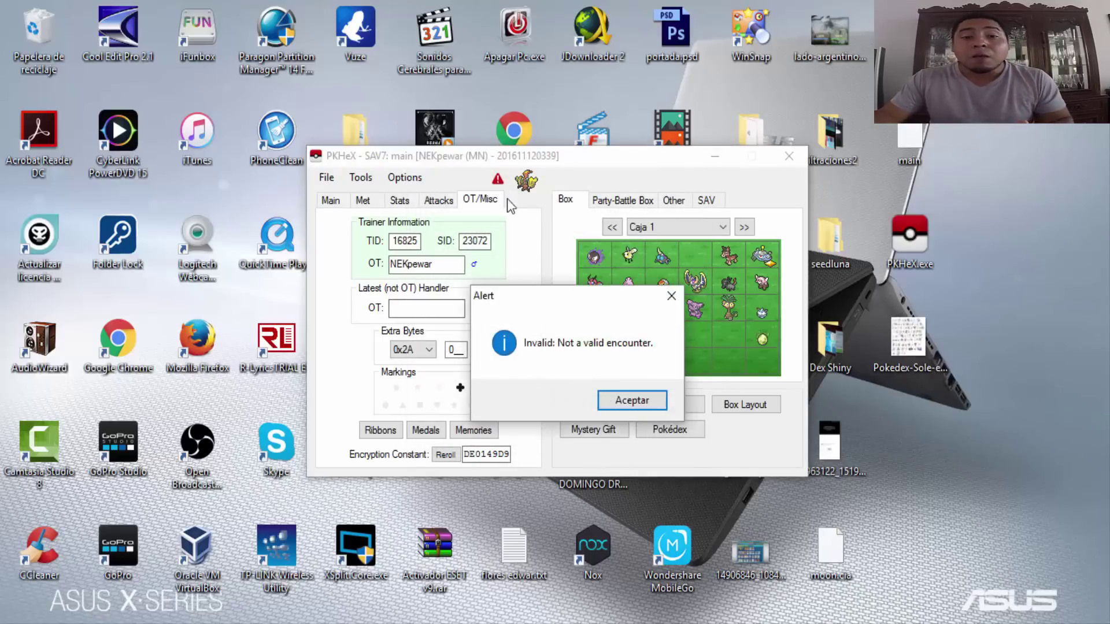
click(629, 399)
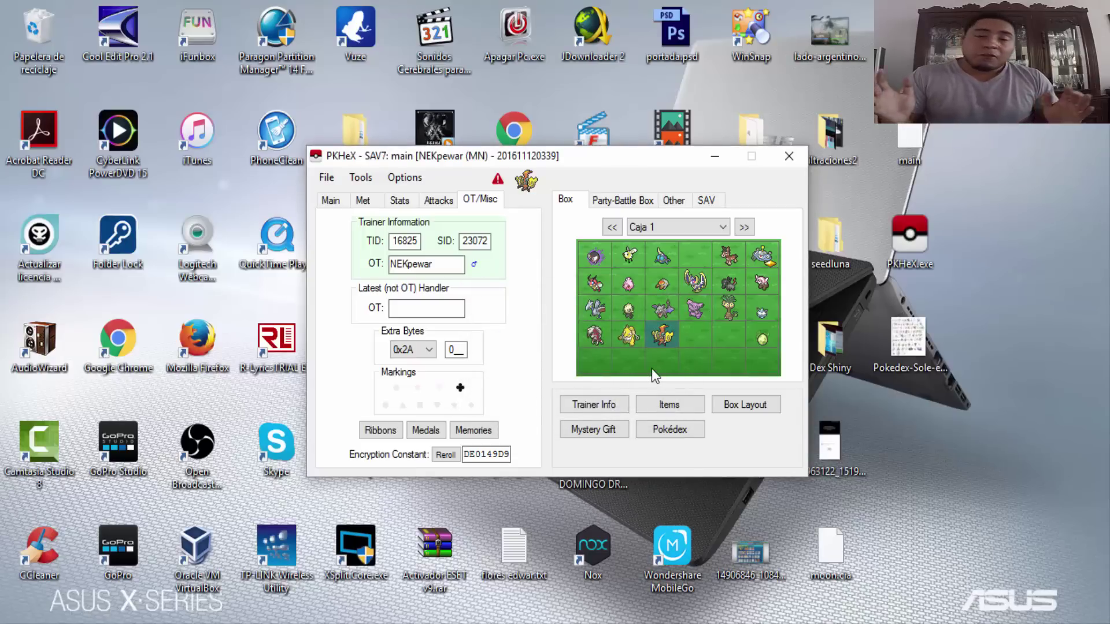